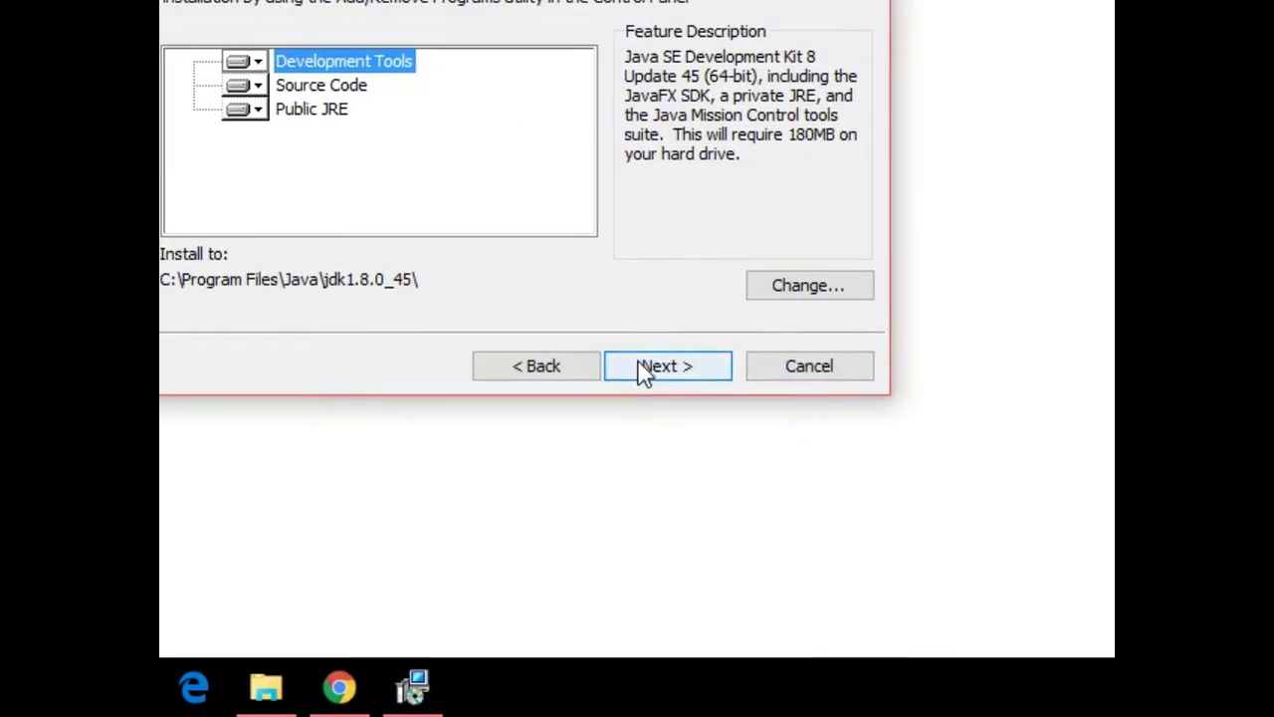
Install Java SE Development Kit 8 Update 45 and its JRE in the default folders, and close the installer.
{"action": "left_click", "coordinate": [732, 413]}
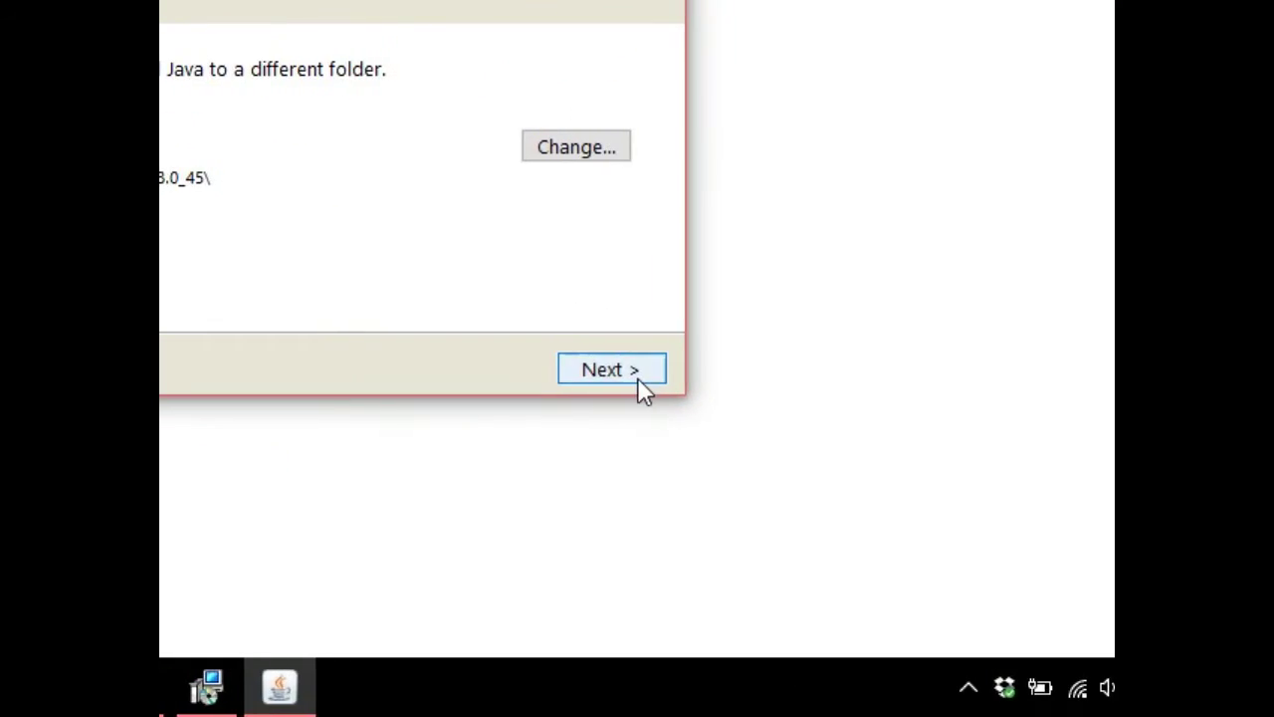
{"action": "left_click", "coordinate": [842, 435]}
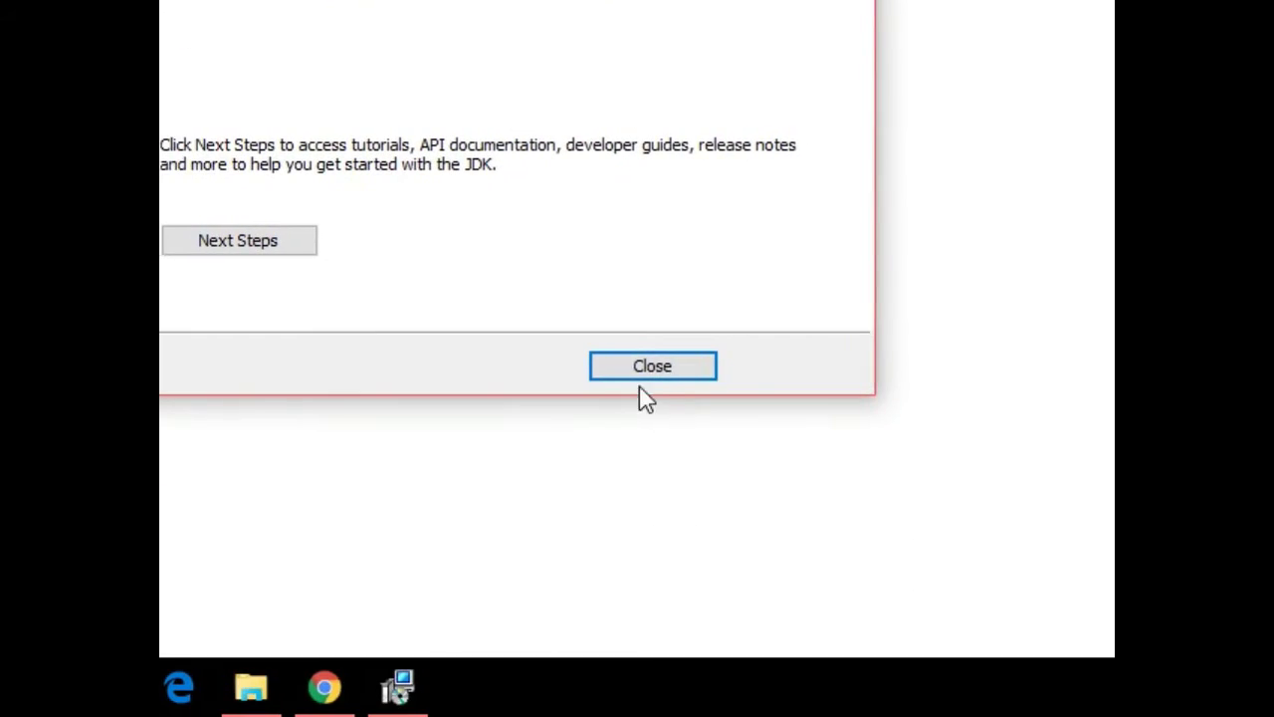
{"action": "left_click", "coordinate": [648, 366]}
Run installer_r24.3.3-windows.exe as administrator and proceed to the choice of users in the Android SDK Tools setup.
{"action": "left_click", "coordinate": [507, 251]}
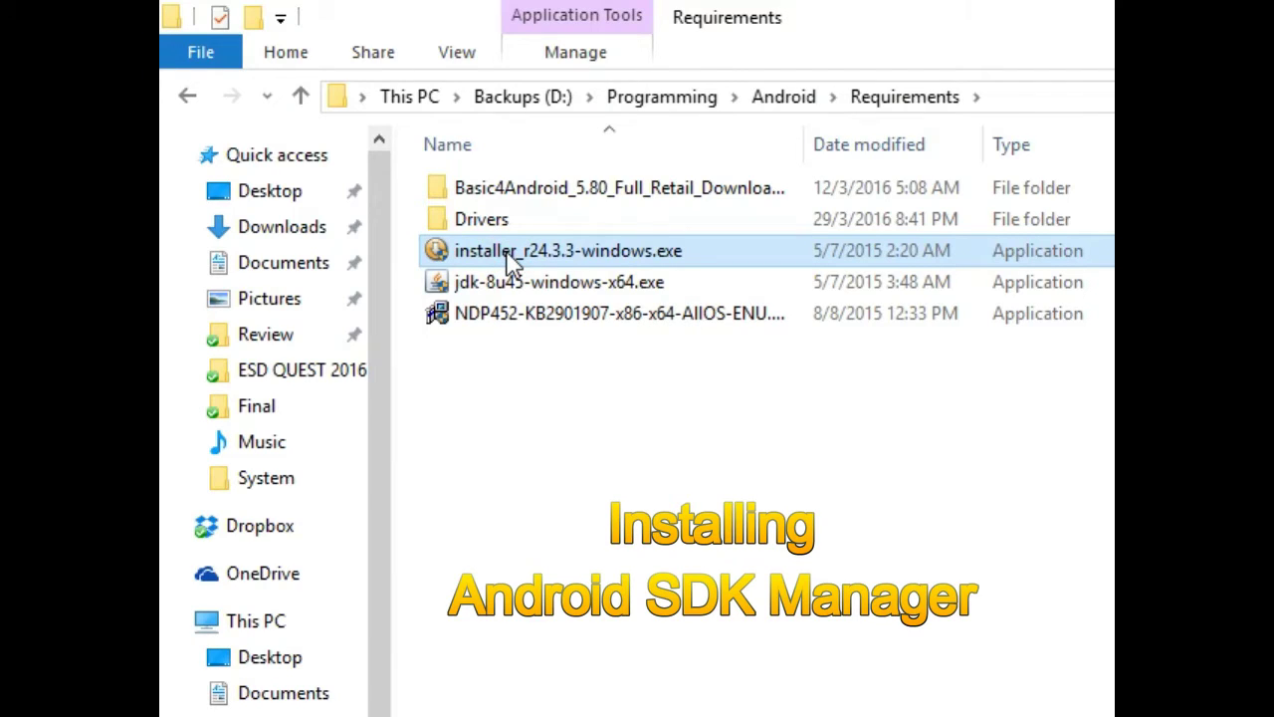
{"action": "right_click", "coordinate": [506, 251]}
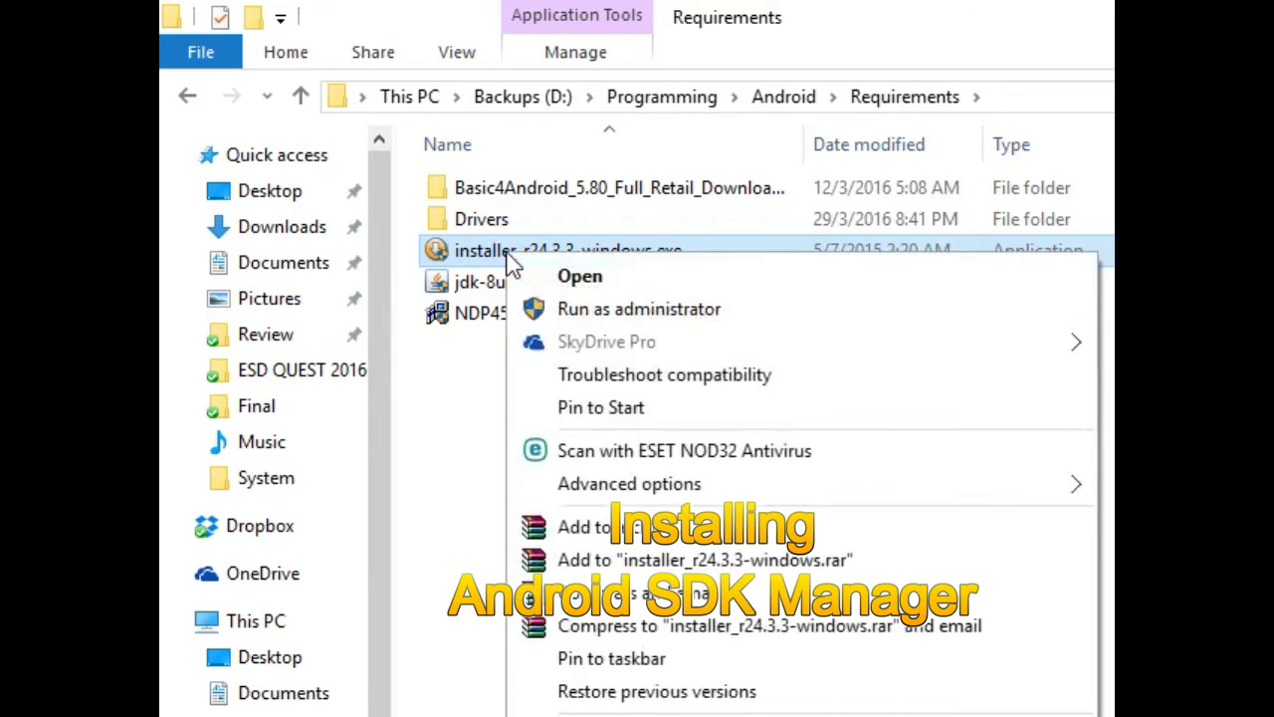
{"action": "left_click", "coordinate": [588, 307]}
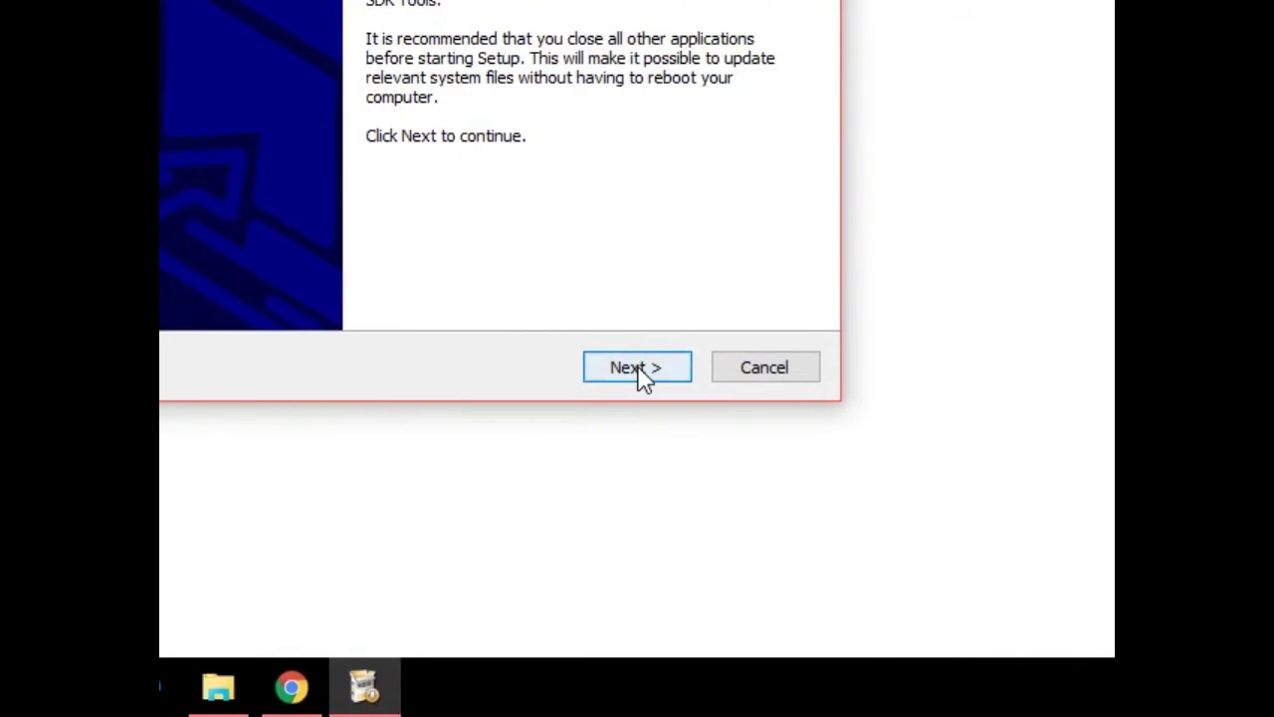
{"action": "left_click", "coordinate": [638, 367]}
{"action": "left_click", "coordinate": [637, 368]}
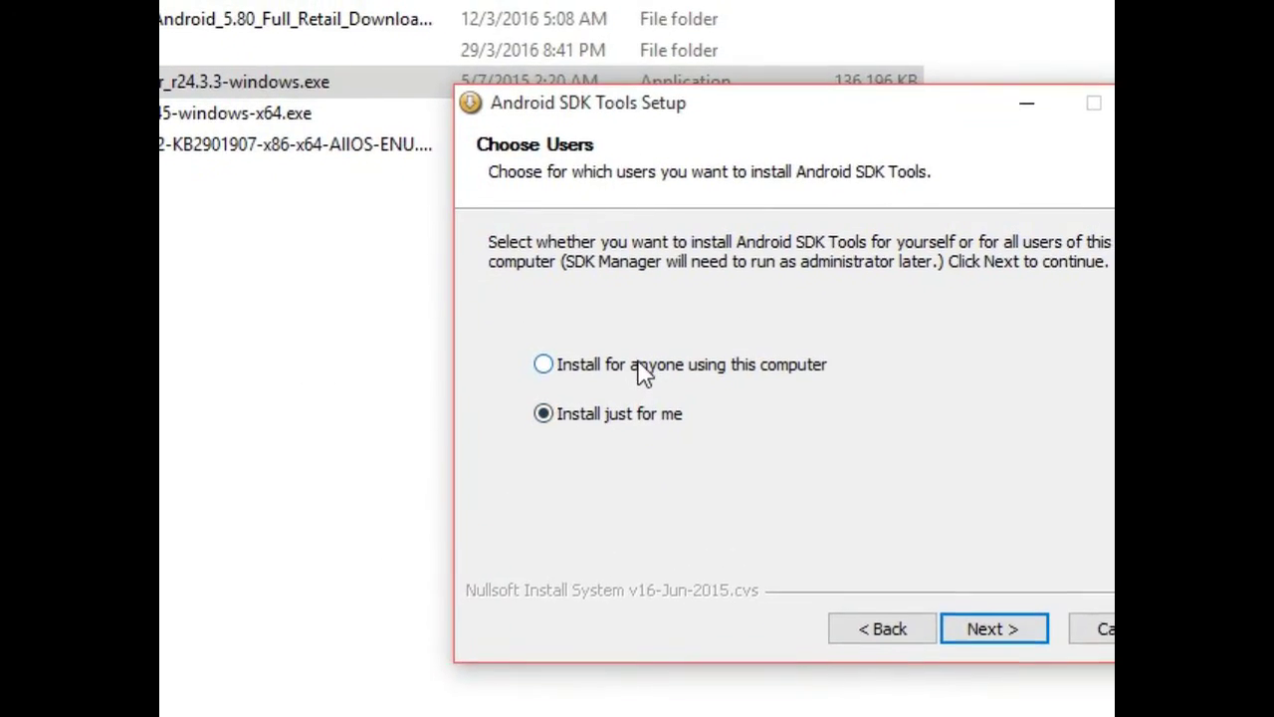
Install Android SDK Tools for anyone using this computer in C:\Program Files (x86)\Android\android-sdk, keeping the default shortcut folder.
{"action": "left_click", "coordinate": [284, 107]}
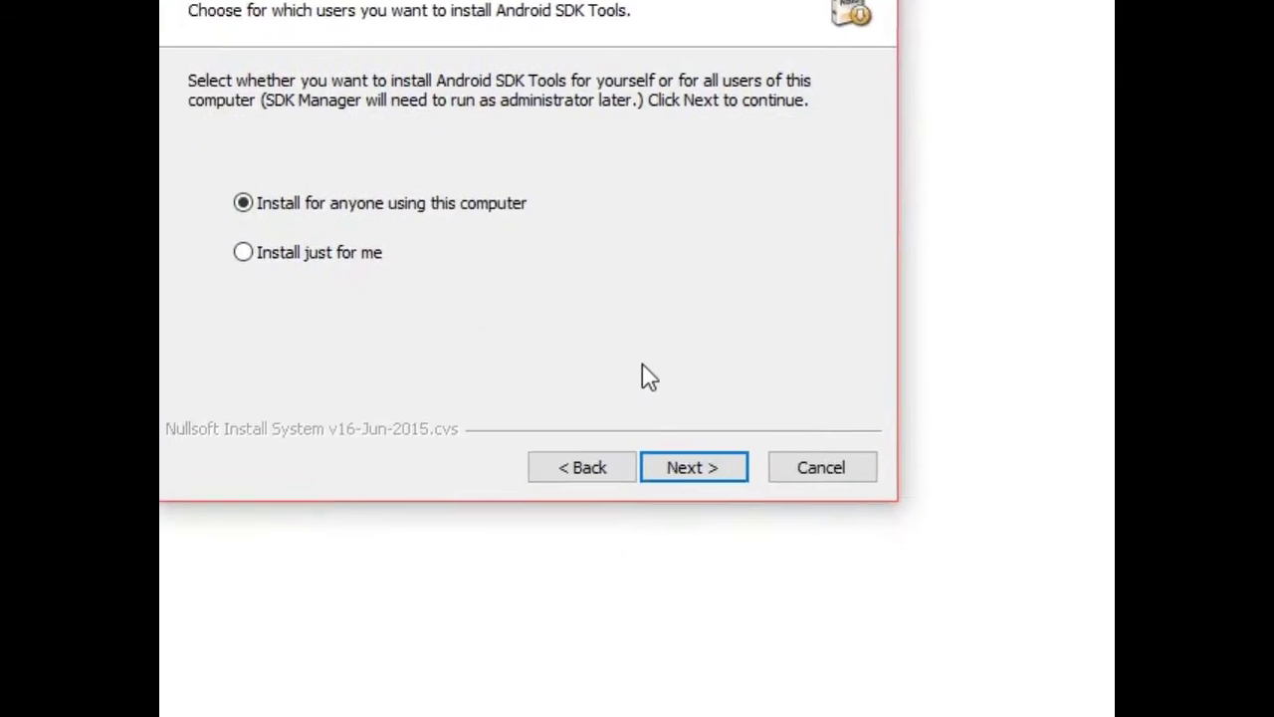
{"action": "left_click", "coordinate": [649, 399]}
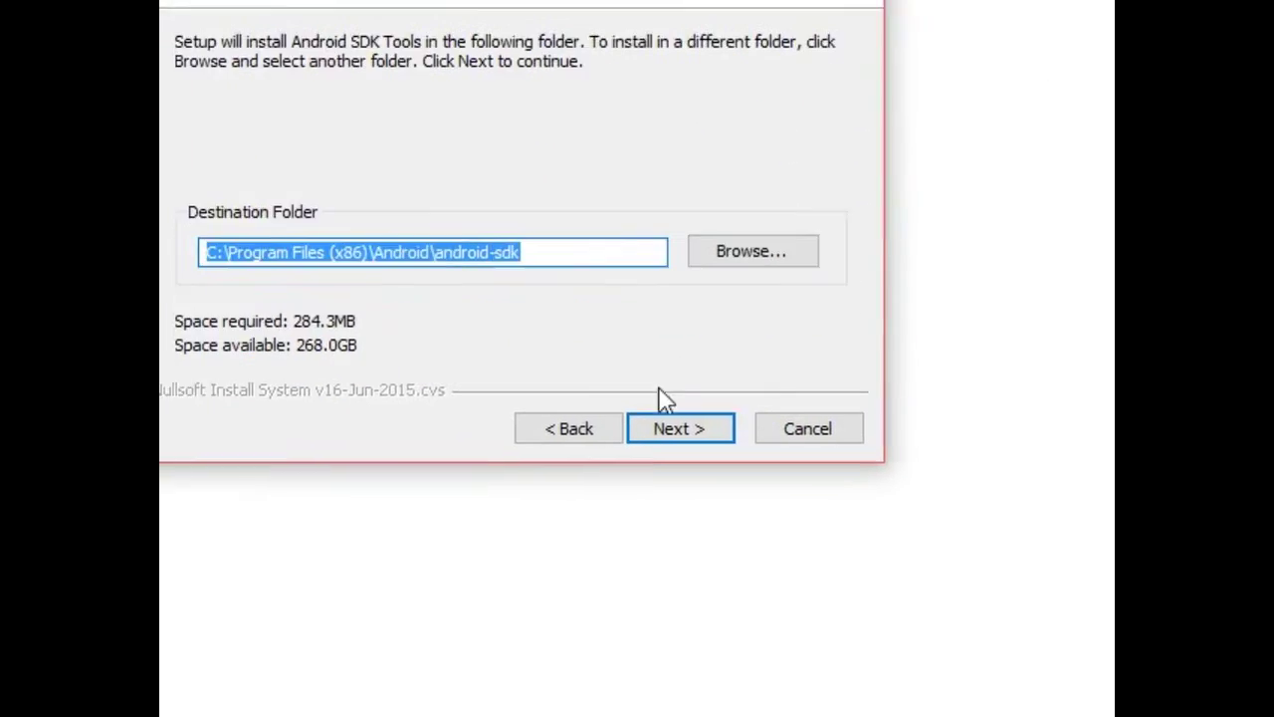
{"action": "left_click", "coordinate": [689, 448]}
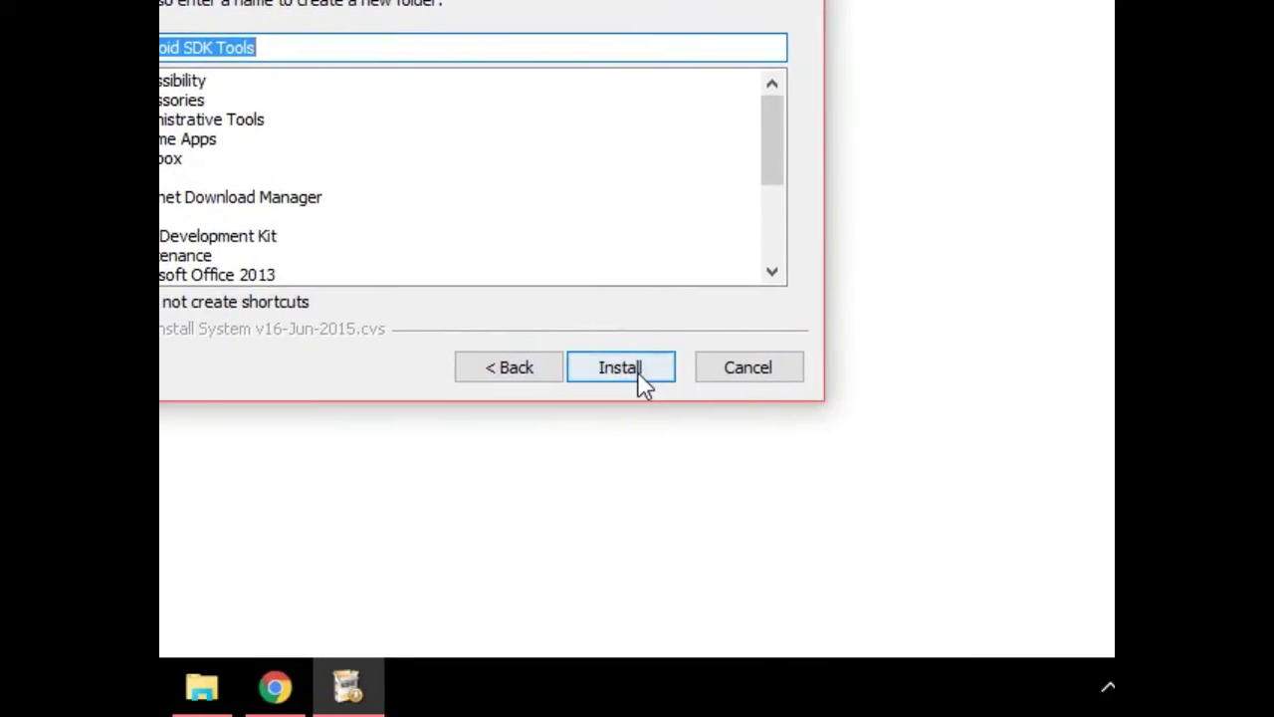
{"action": "left_click", "coordinate": [835, 512]}
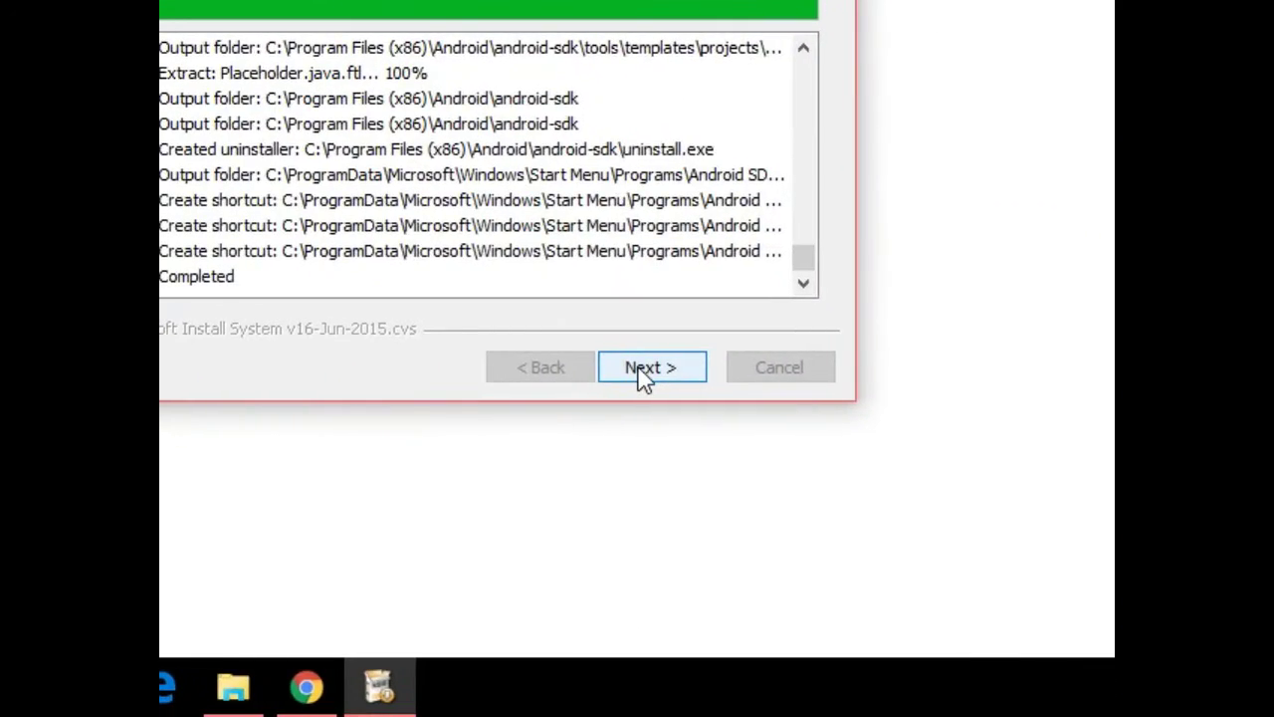
Finish the Android SDK Tools setup without starting SDK Manager.
{"action": "left_click", "coordinate": [638, 363]}
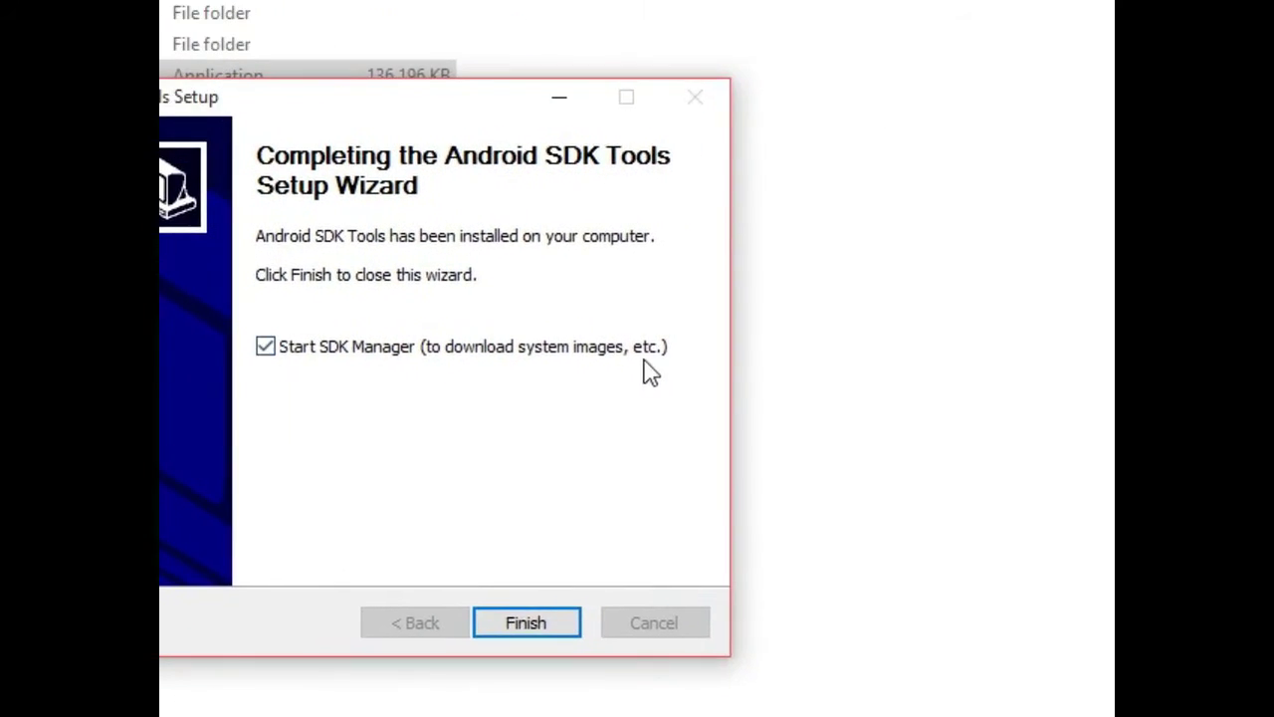
{"action": "left_click", "coordinate": [829, 355]}
{"action": "left_click", "coordinate": [642, 471]}
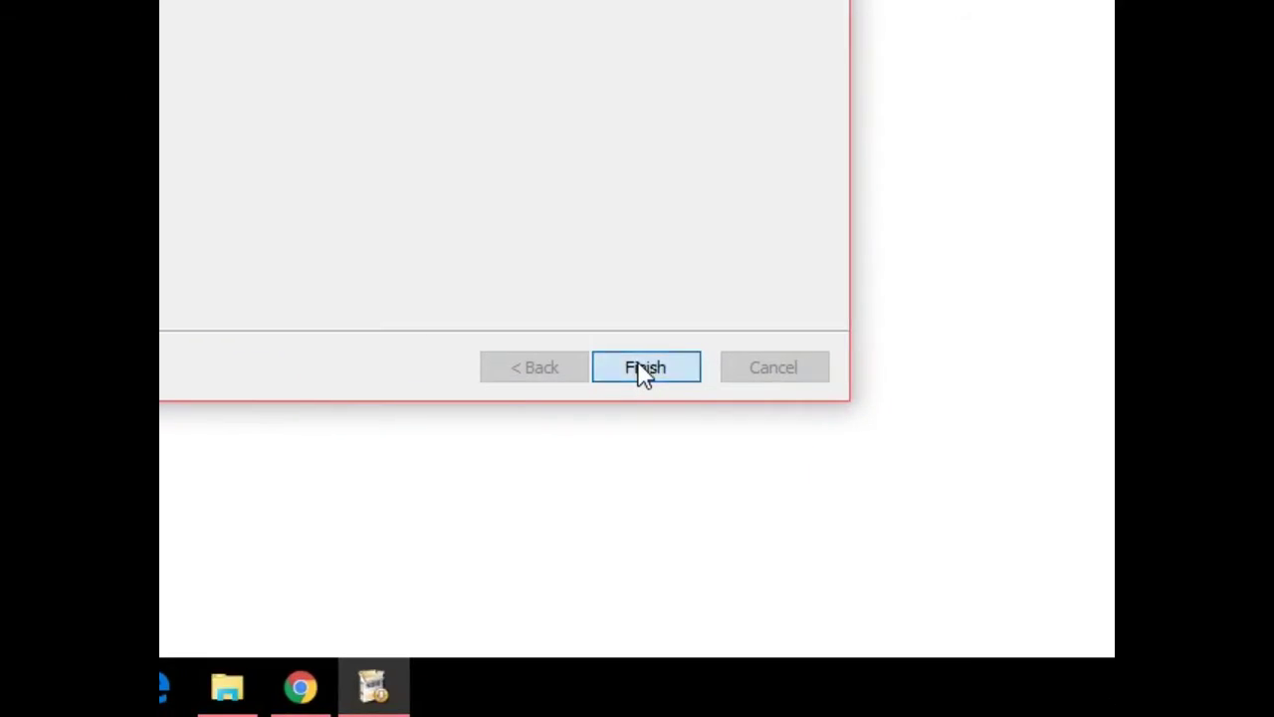
{"action": "left_click", "coordinate": [638, 369]}
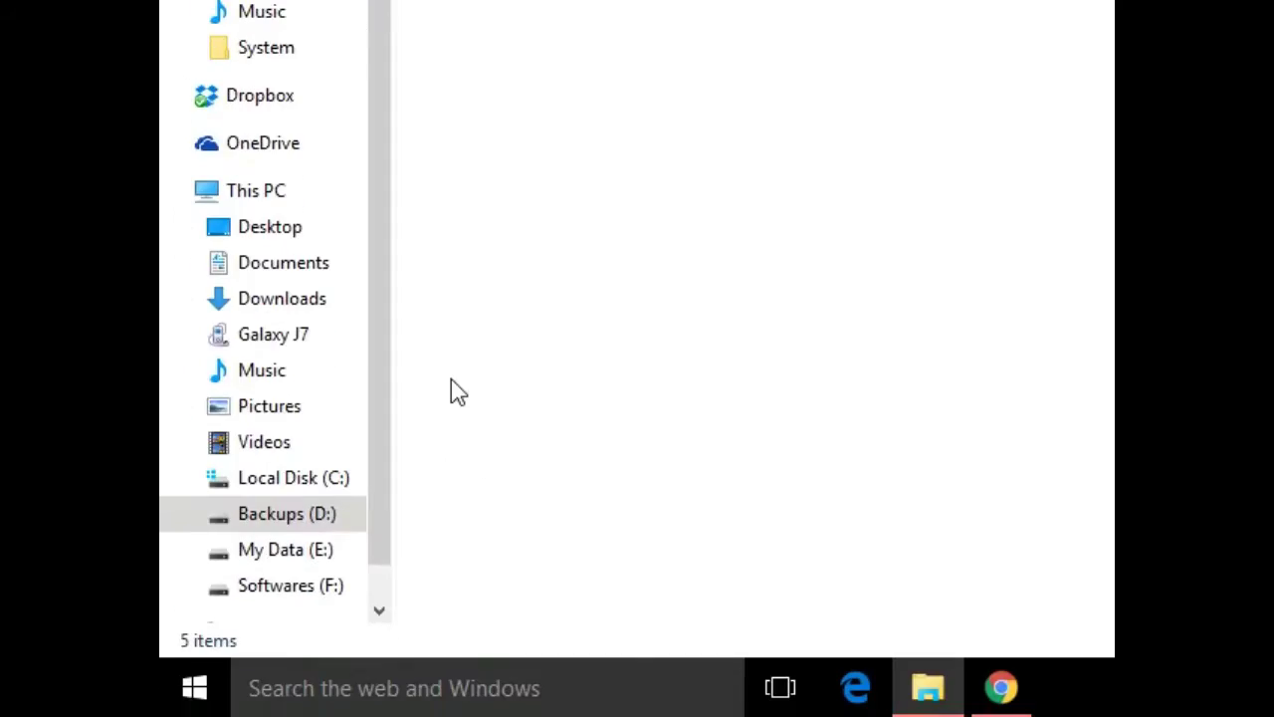
Launch SDK Manager from the Android SDK Tools app group as administrator.
{"action": "left_click", "coordinate": [189, 688]}
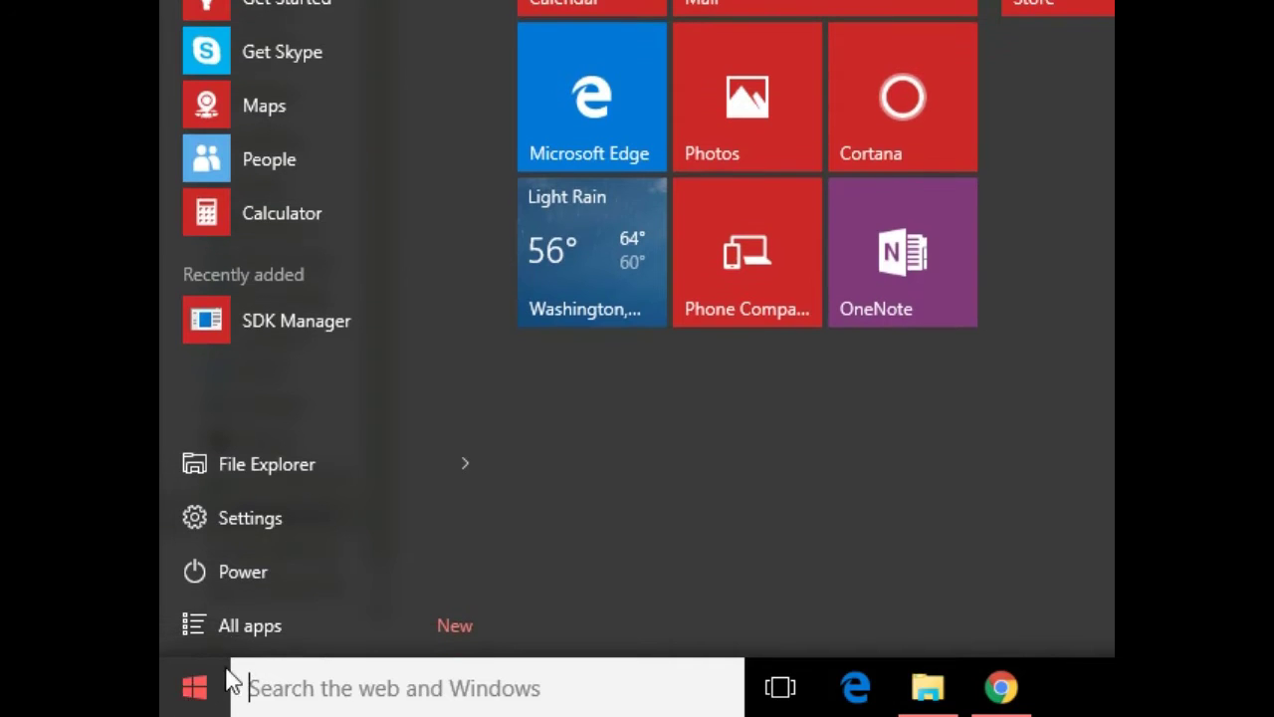
{"action": "left_click", "coordinate": [261, 623]}
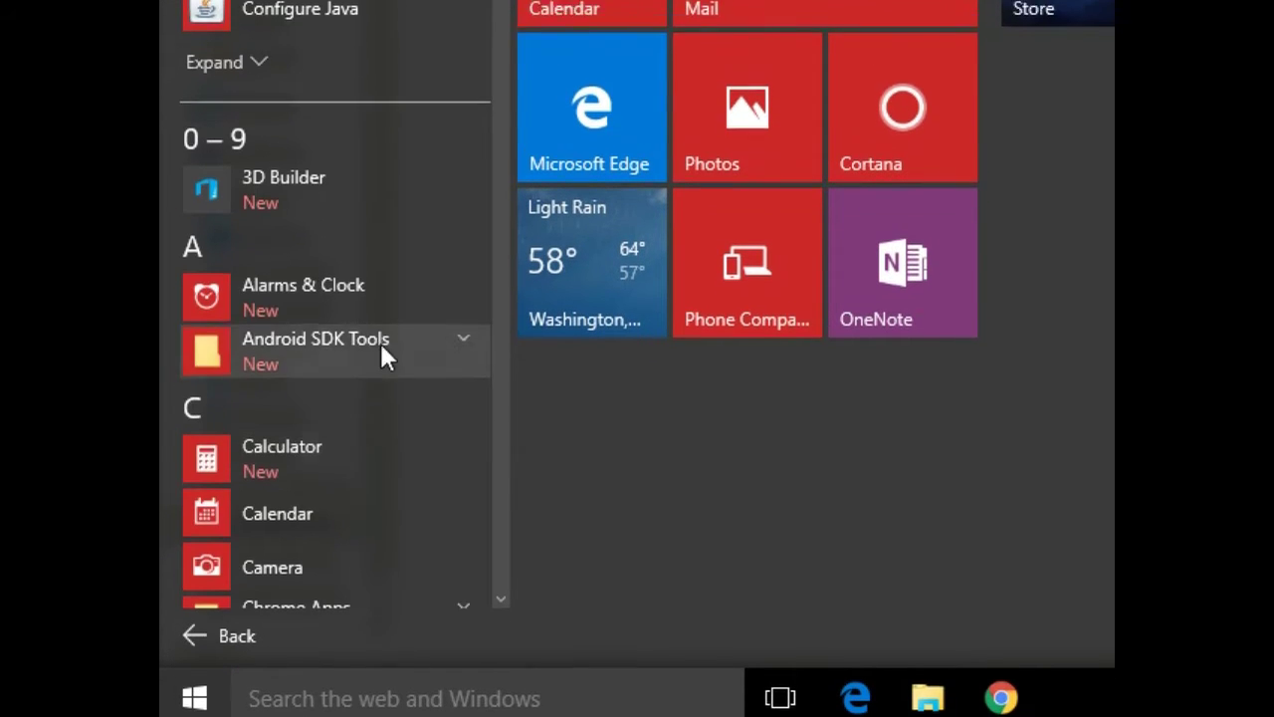
{"action": "left_click", "coordinate": [317, 402]}
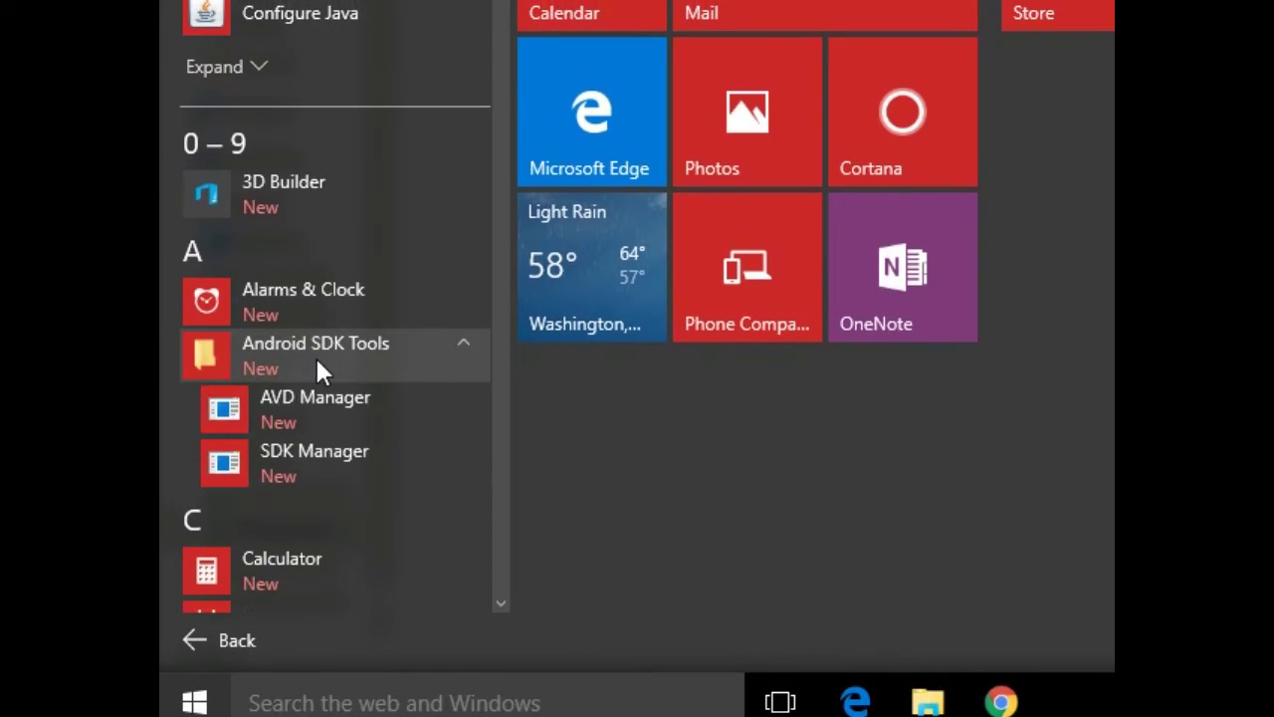
{"action": "right_click", "coordinate": [291, 454]}
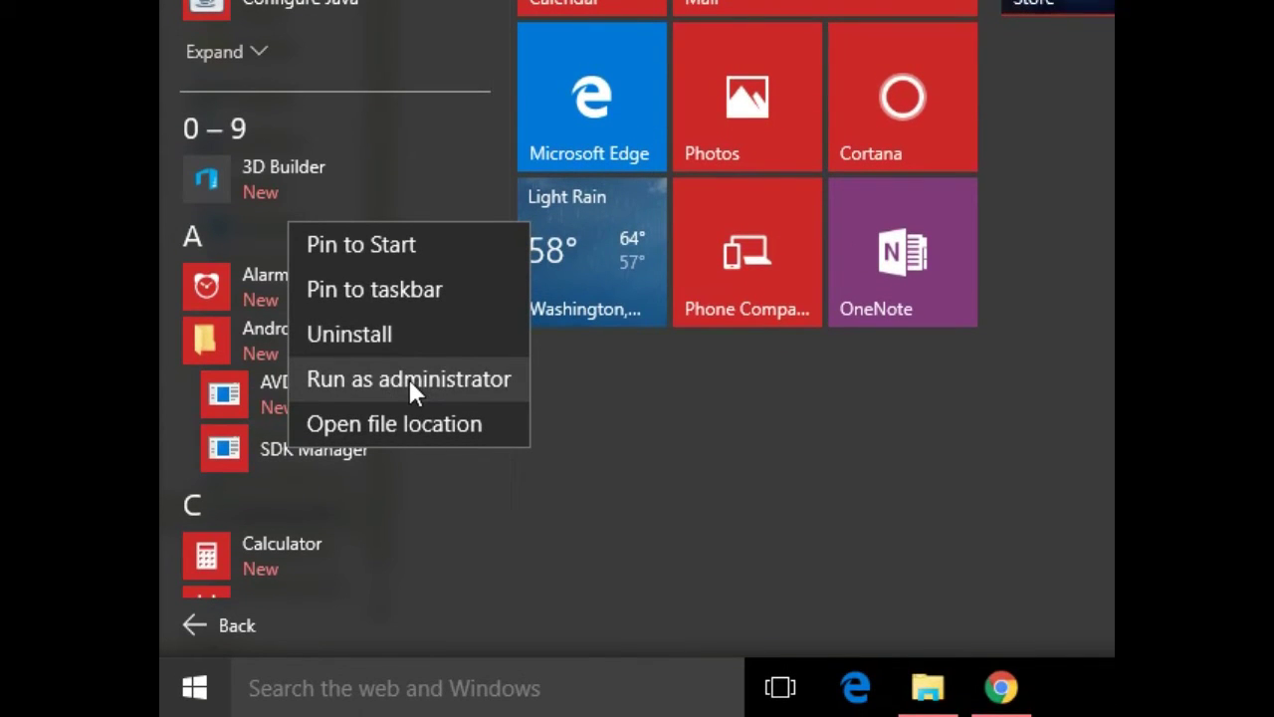
{"action": "left_click", "coordinate": [393, 388]}
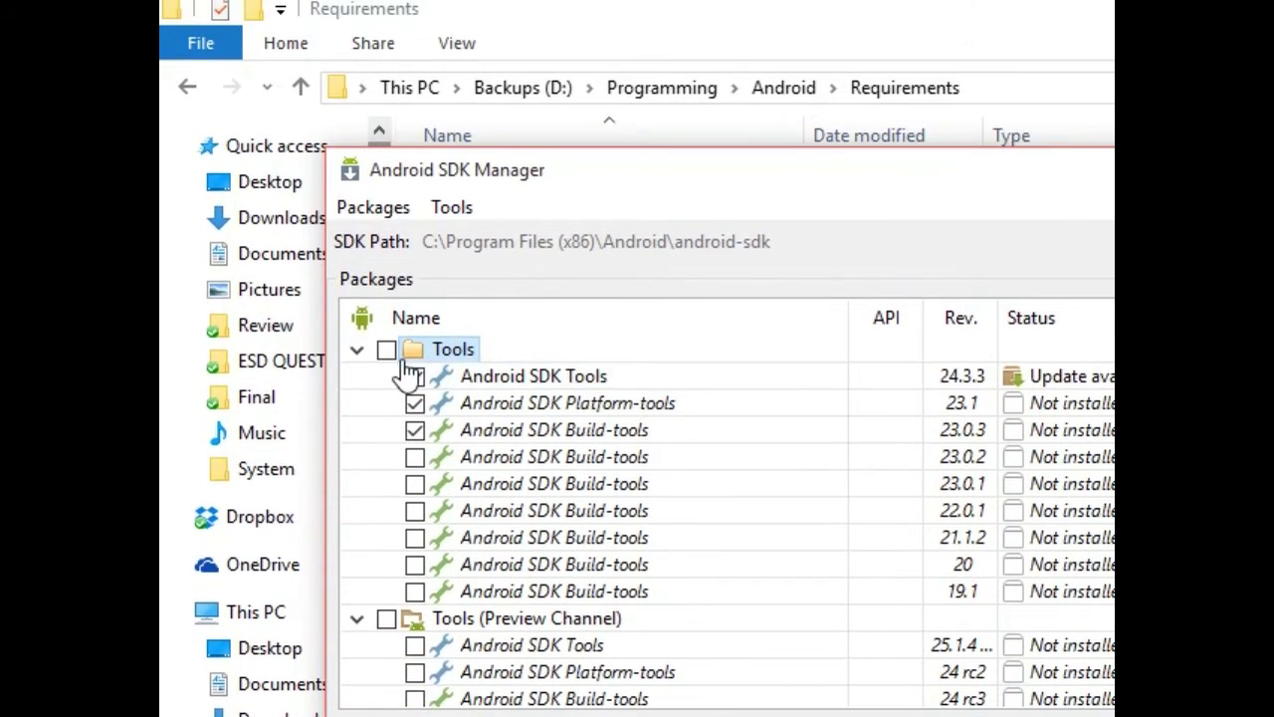
Clear the preselected packages and select only Android SDK Platform-tools 23.1, Build-tools 23.0.3 and the Android 6.0 (API 23) SDK Platform.
{"action": "left_click", "coordinate": [386, 308]}
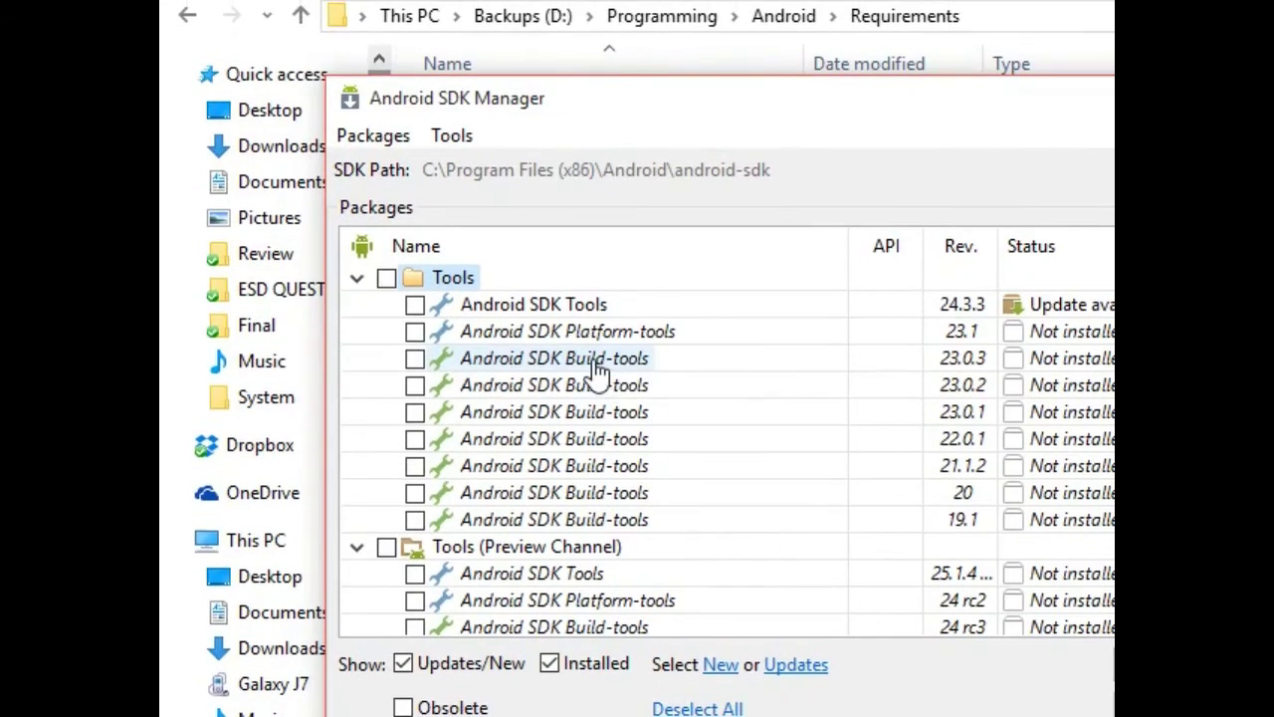
{"action": "left_click", "coordinate": [415, 354]}
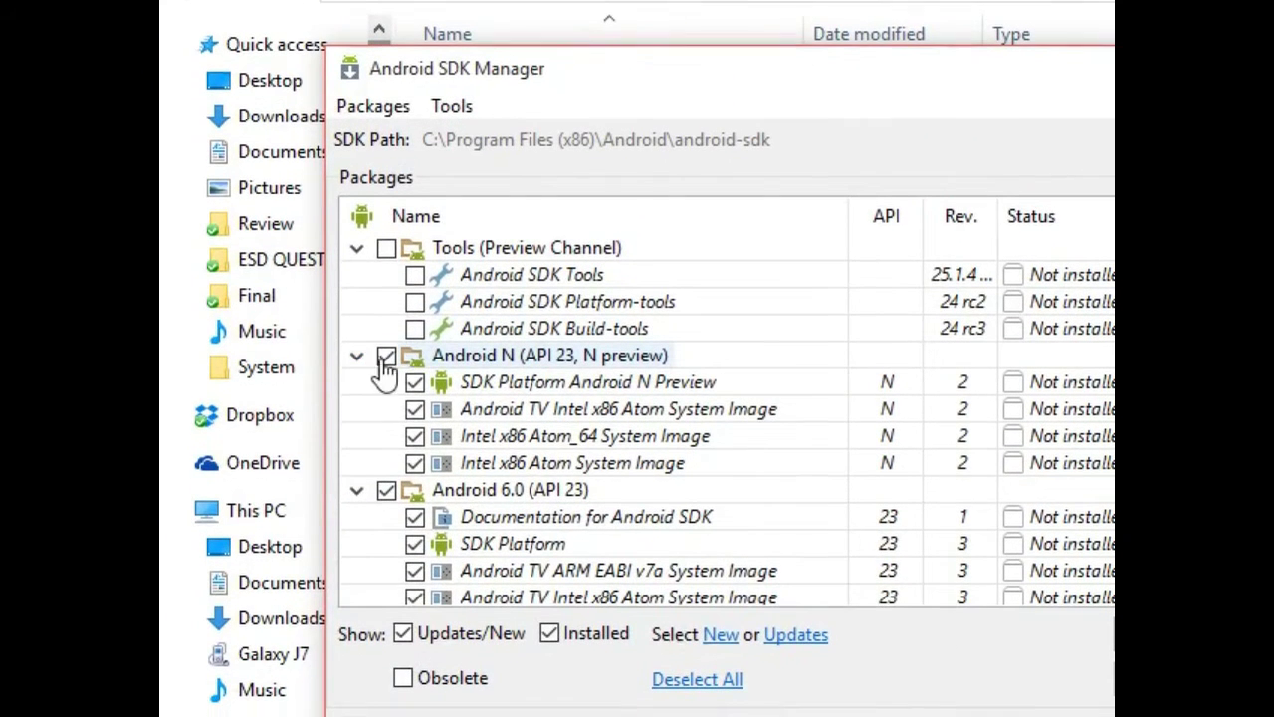
{"action": "left_click", "coordinate": [387, 356]}
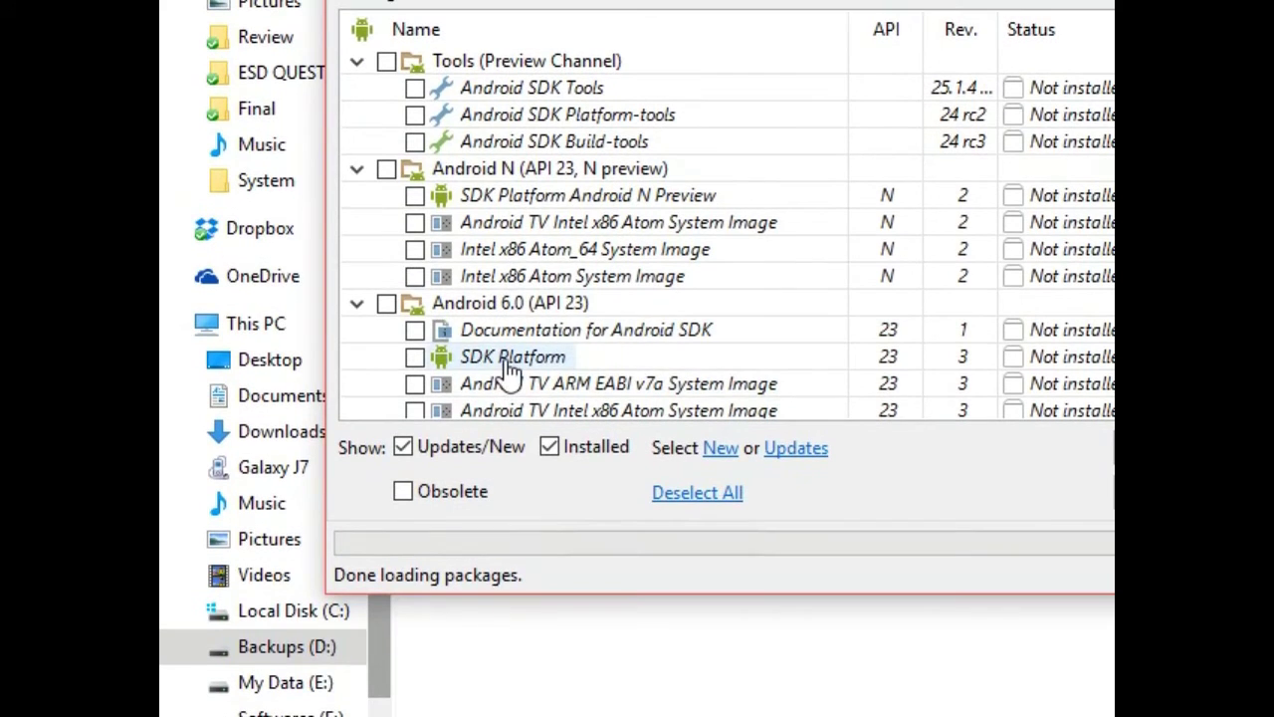
{"action": "left_click", "coordinate": [416, 357]}
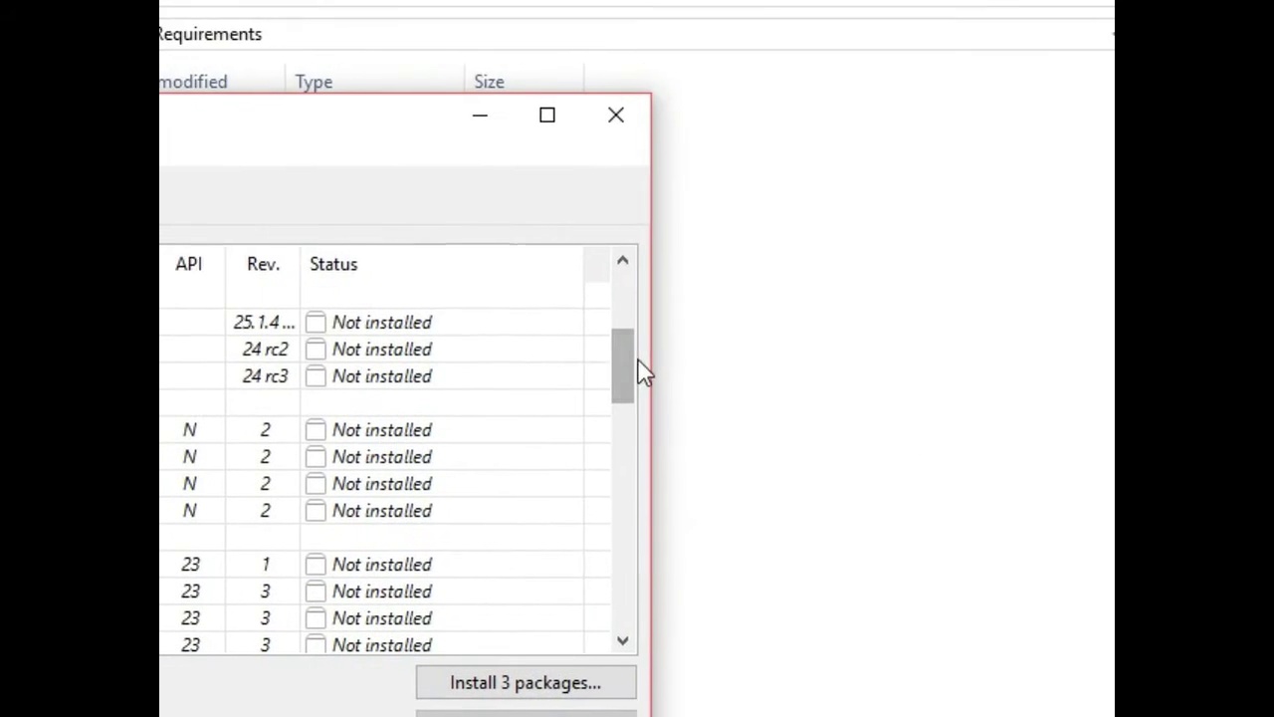
Add Android Support Repository and Google USB Driver to the selection, accept the license and install the selected packages.
{"action": "left_click_drag", "start_coordinate": [635, 368], "coordinate": [647, 418]}
{"action": "left_click_drag", "start_coordinate": [642, 374], "coordinate": [643, 490]}
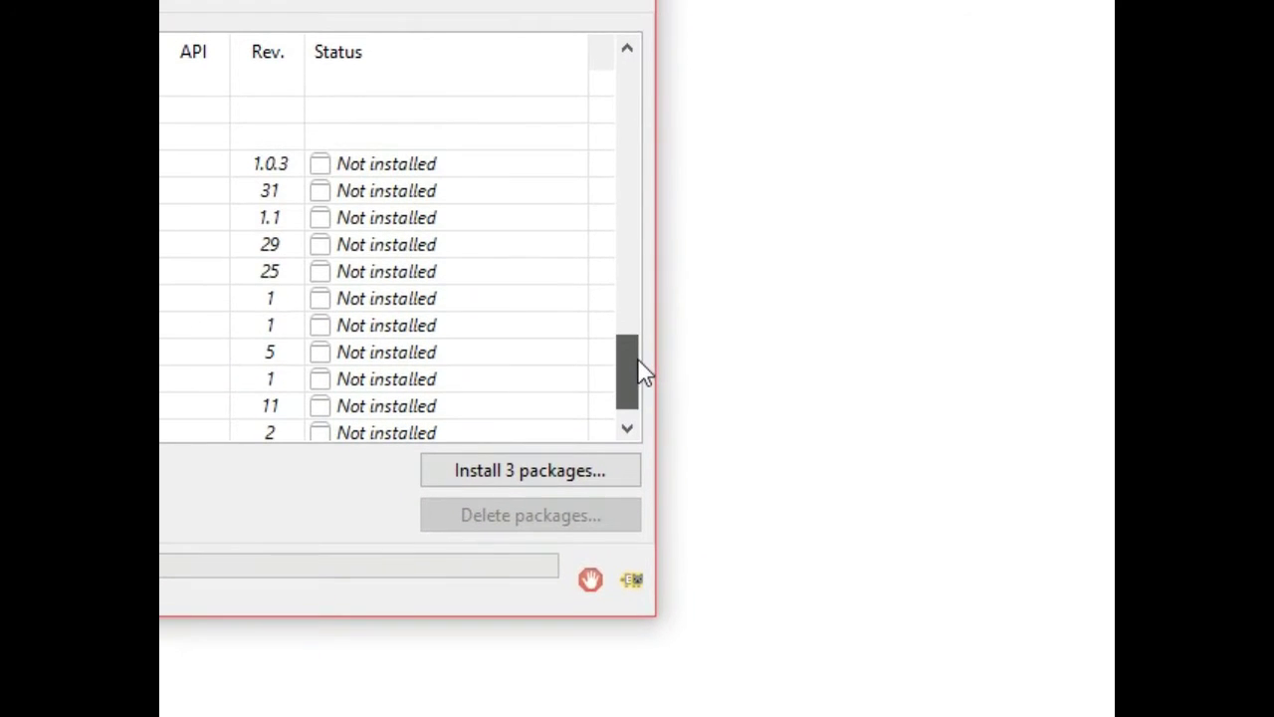
{"action": "left_click_drag", "start_coordinate": [642, 374], "coordinate": [643, 388]}
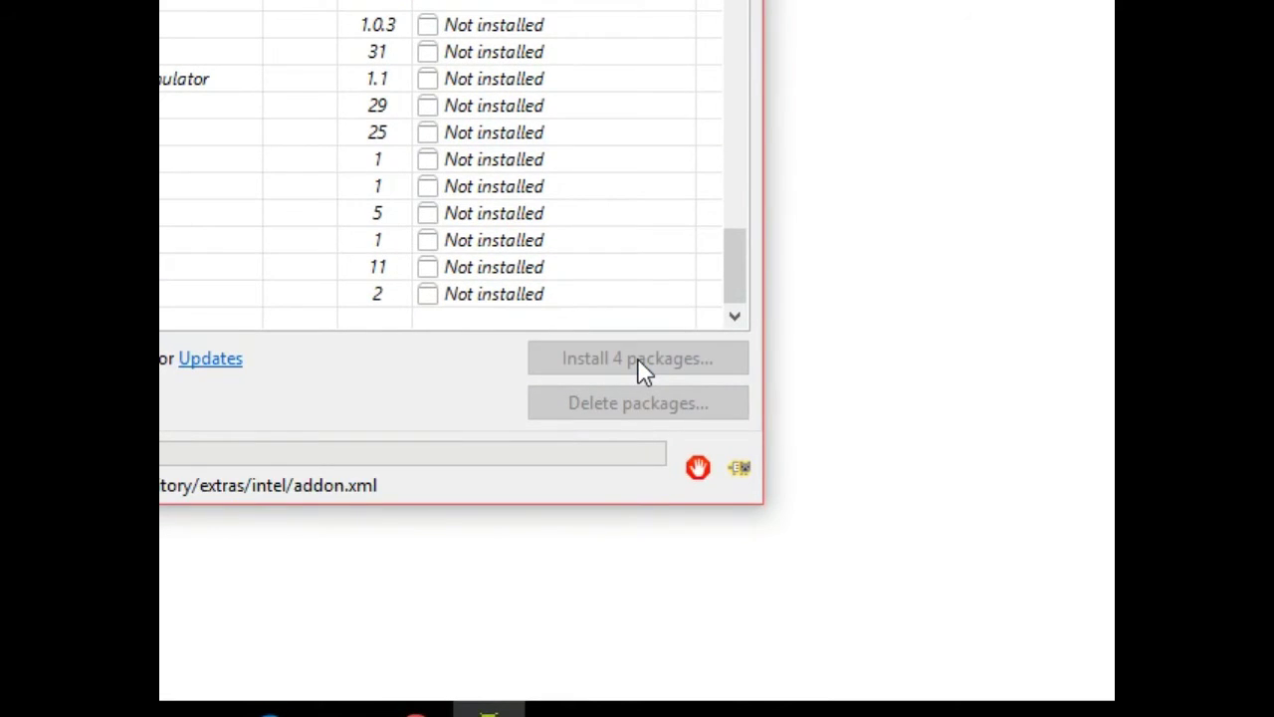
{"action": "left_click", "coordinate": [642, 361]}
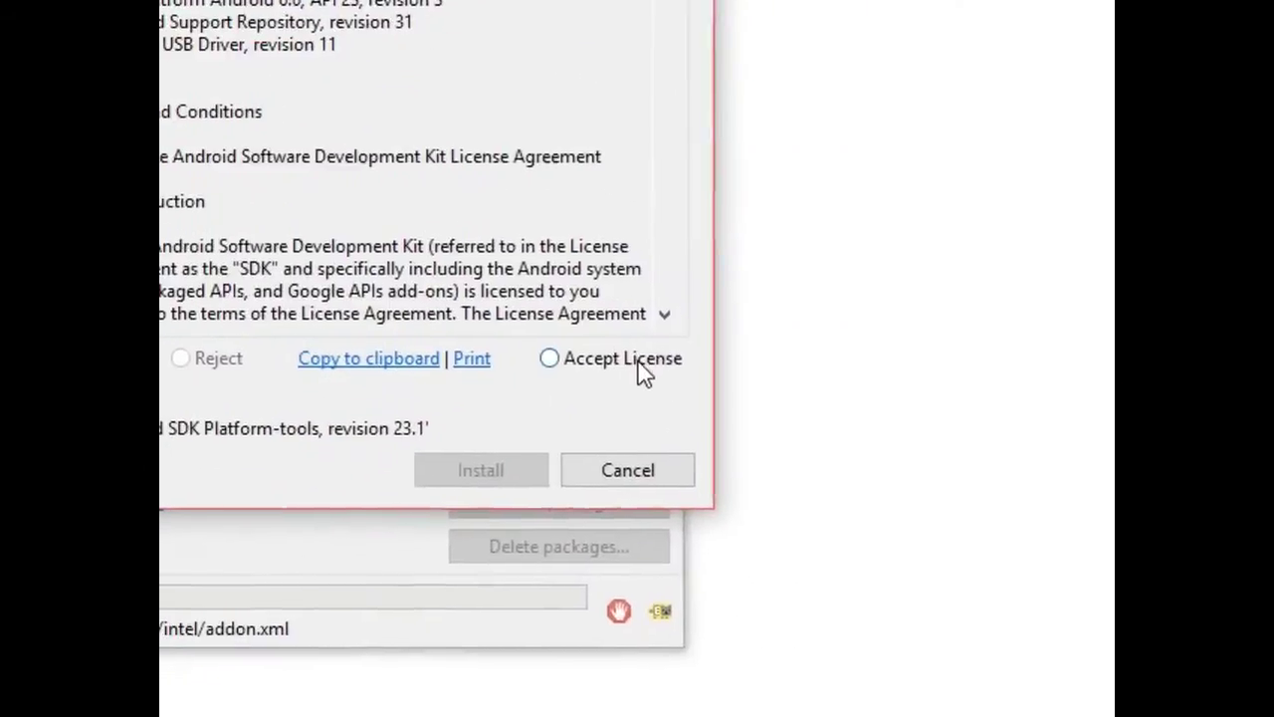
{"action": "left_click", "coordinate": [643, 364]}
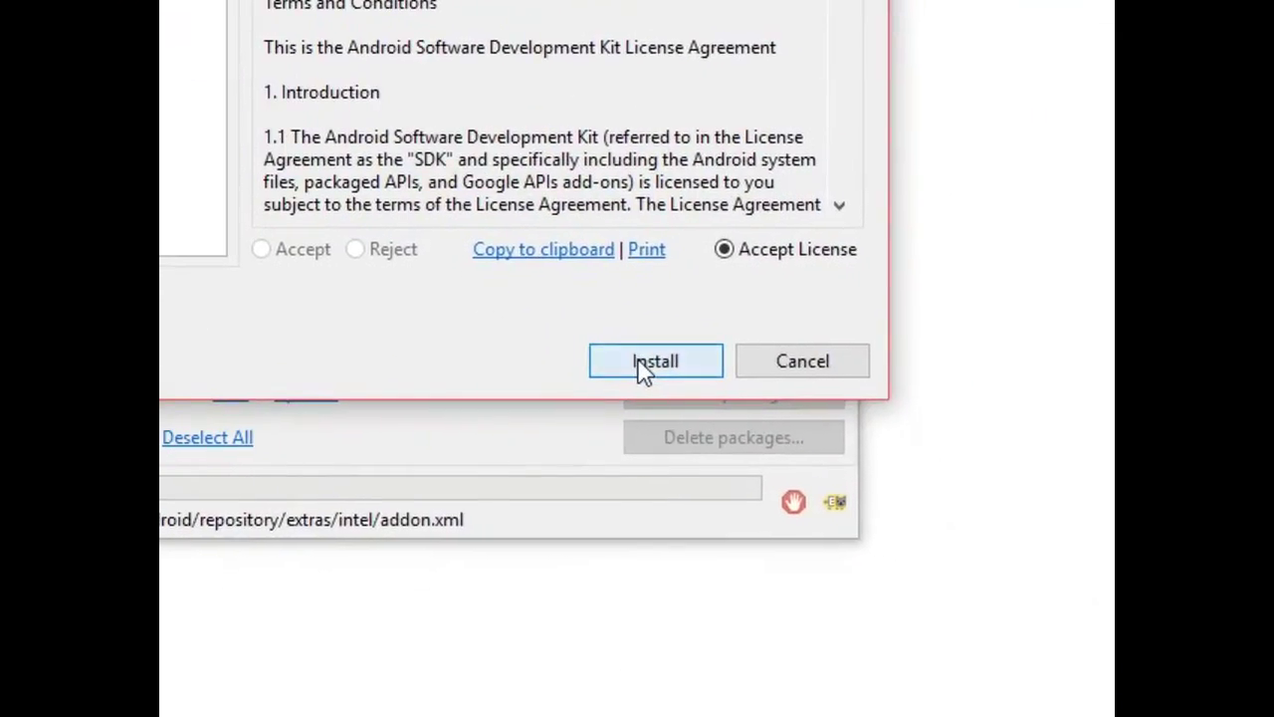
{"action": "left_click", "coordinate": [644, 371]}
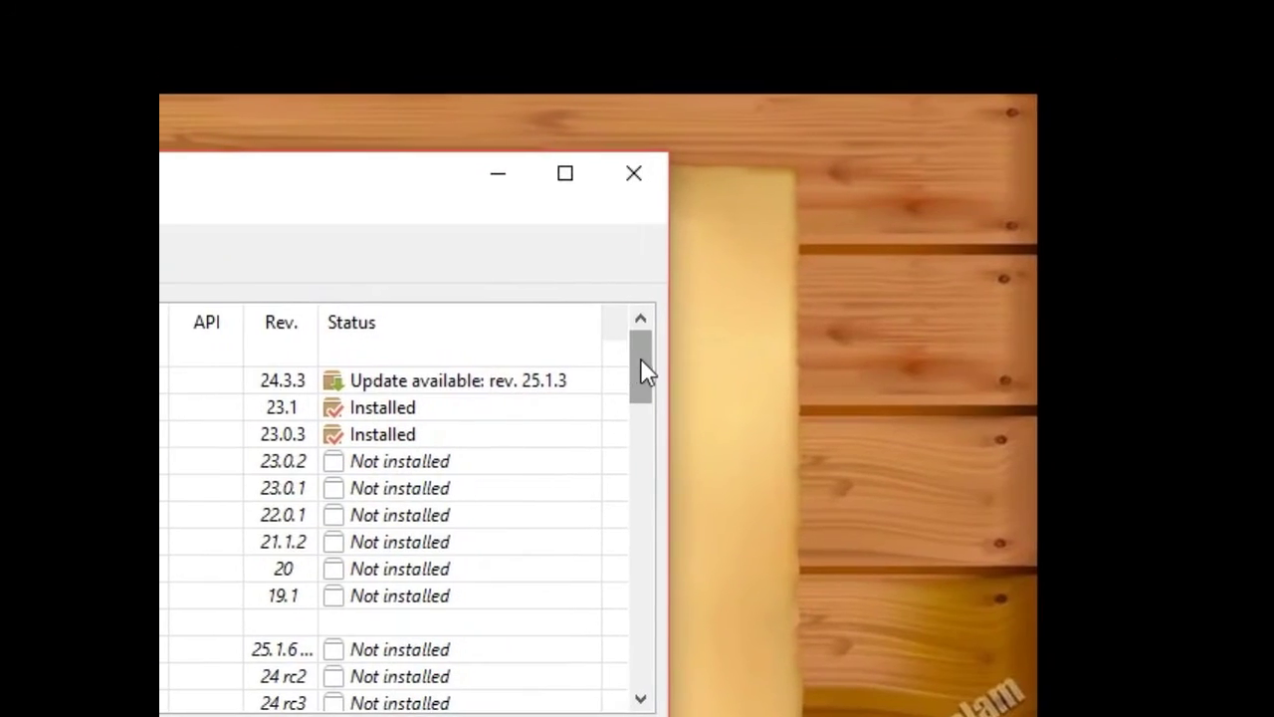
Check the installation status of the SDK packages from Tools through Android 6.0 to Extras.
{"action": "left_click_drag", "start_coordinate": [643, 371], "coordinate": [642, 485]}
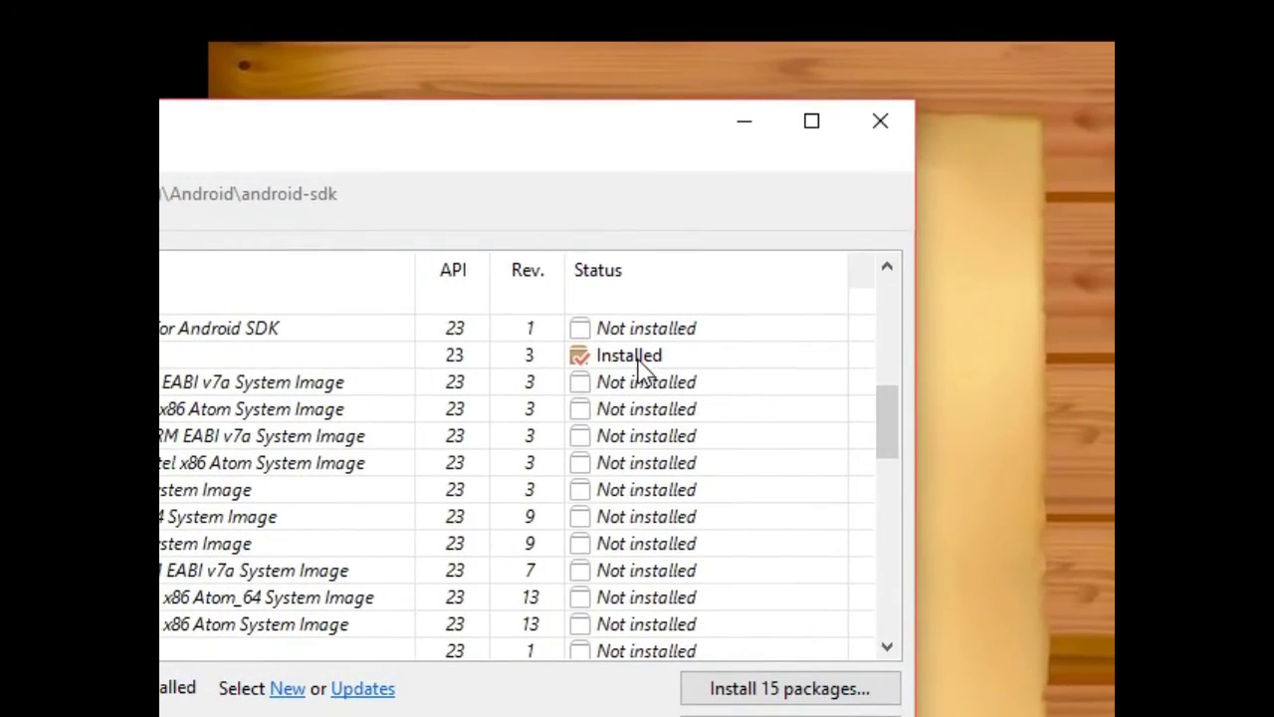
{"action": "left_click_drag", "start_coordinate": [887, 424], "coordinate": [887, 468]}
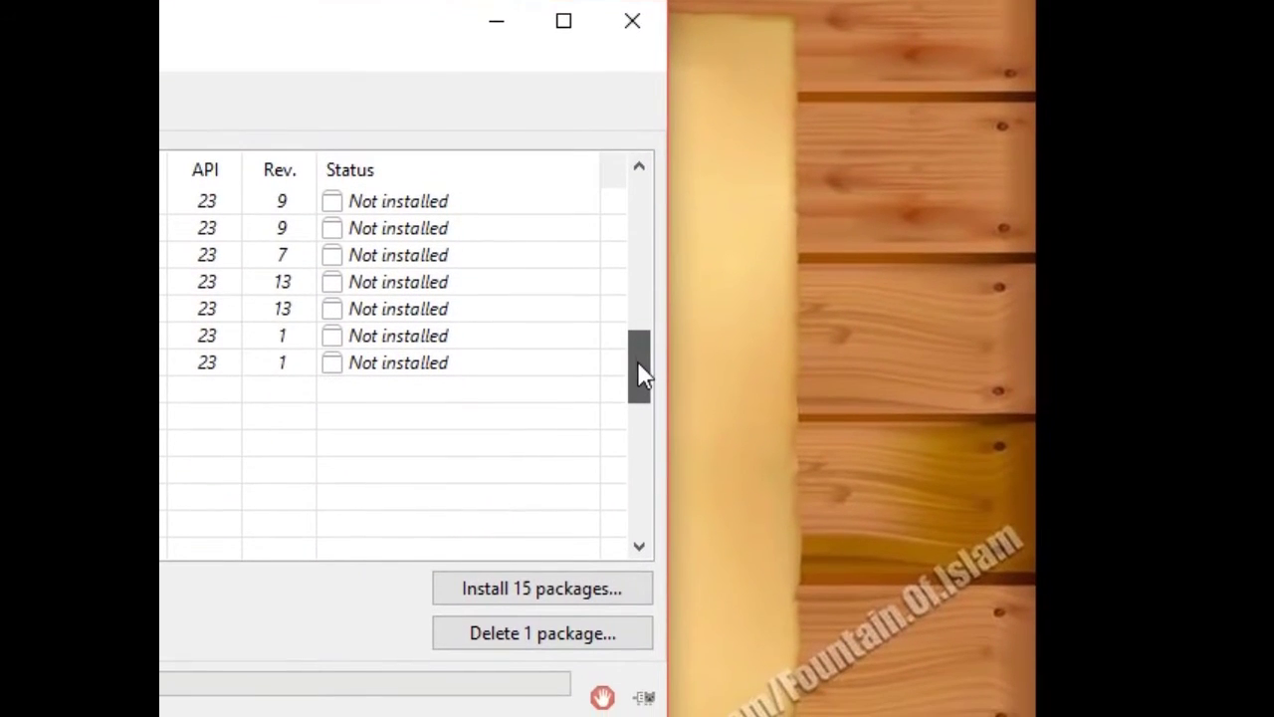
{"action": "left_click_drag", "start_coordinate": [642, 371], "coordinate": [642, 535]}
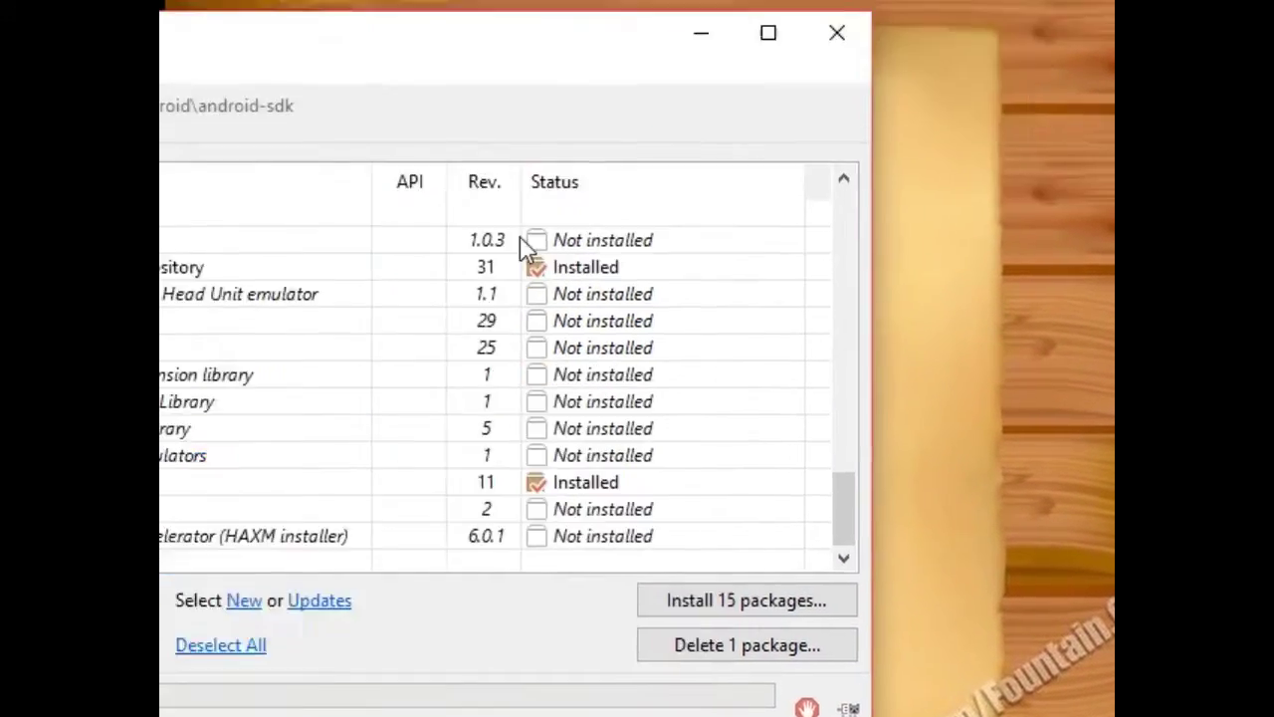
{"action": "left_click", "coordinate": [186, 263]}
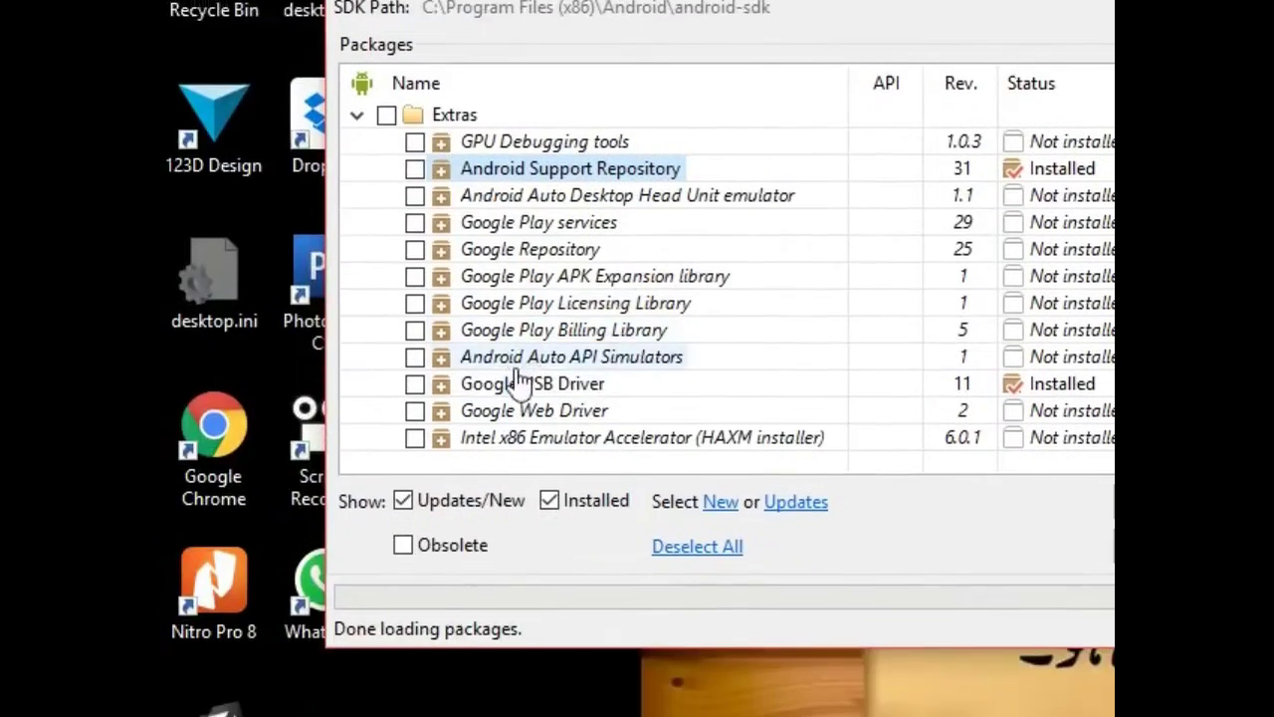
{"action": "left_click", "coordinate": [214, 566]}
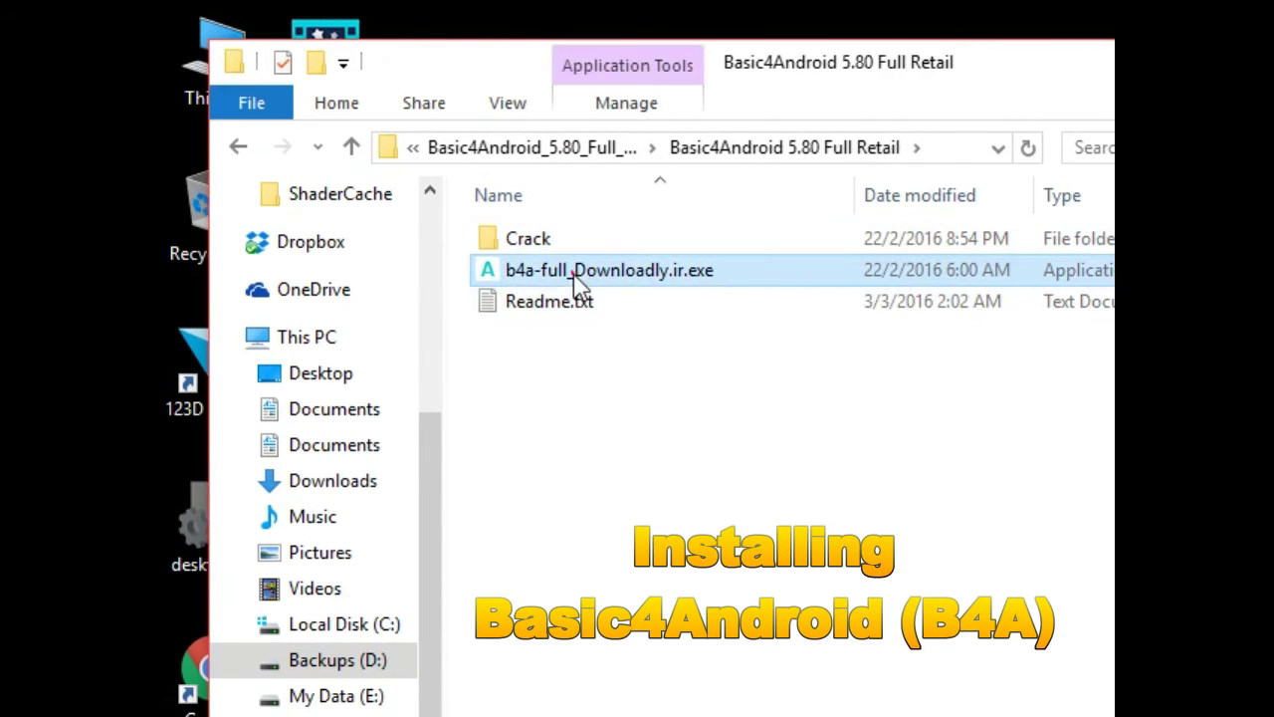
Run b4a-full_Downloadly.ir.exe as administrator, accept the B4A license agreement and continue to the destination folder choice.
{"action": "right_click", "coordinate": [578, 286]}
{"action": "left_click", "coordinate": [630, 334]}
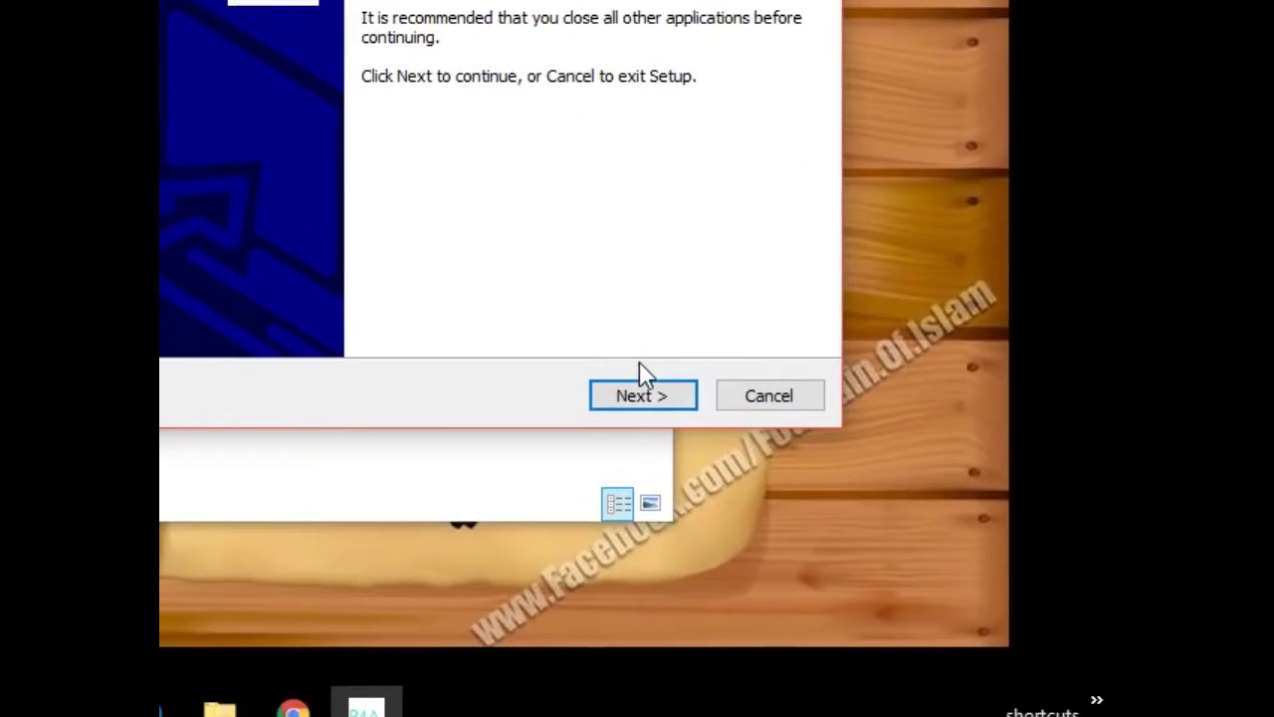
{"action": "left_click", "coordinate": [644, 388]}
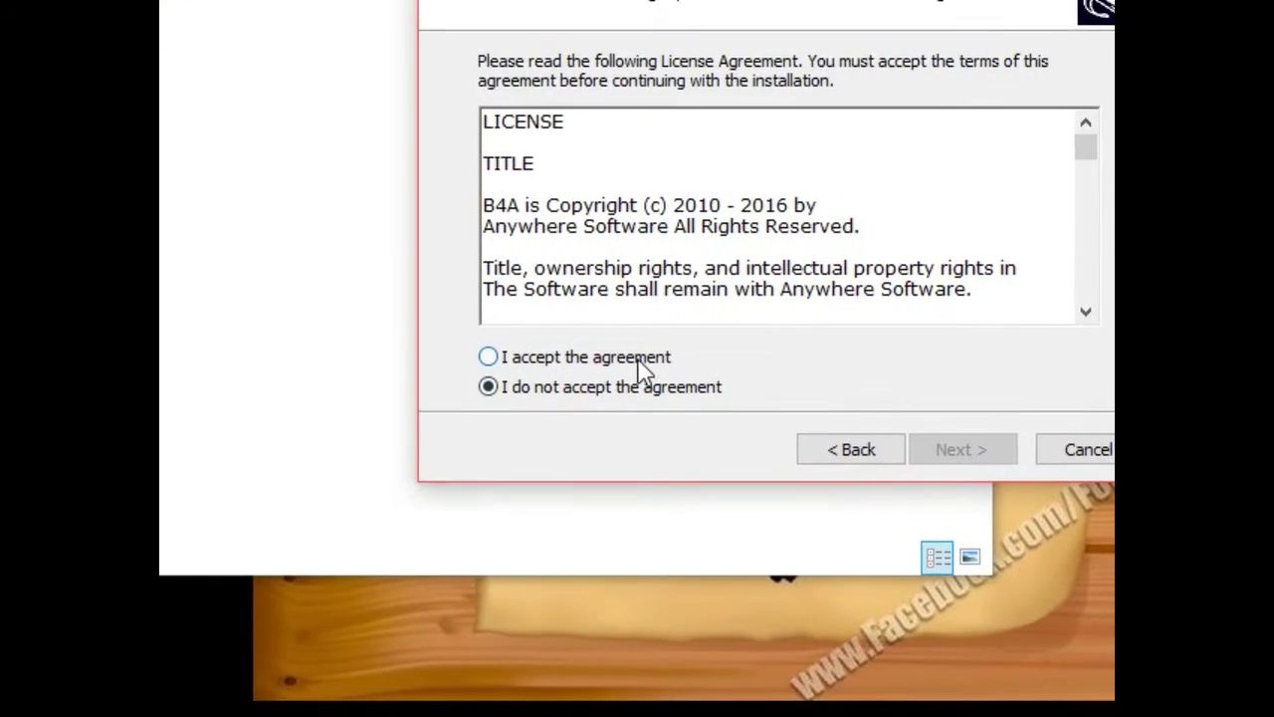
{"action": "left_click", "coordinate": [638, 361]}
{"action": "left_click", "coordinate": [962, 449]}
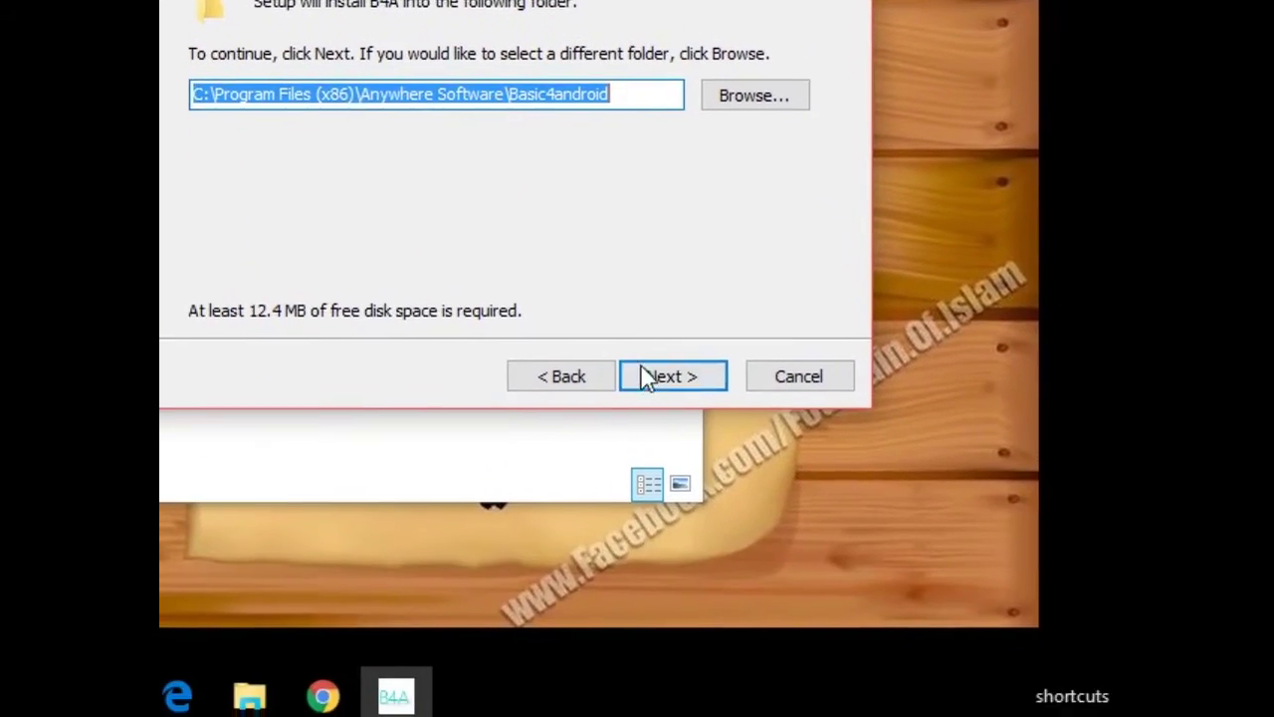
Install B4A in the default Basic4android folder without a desktop icon and finish the setup without launching B4A.
{"action": "left_click", "coordinate": [644, 379]}
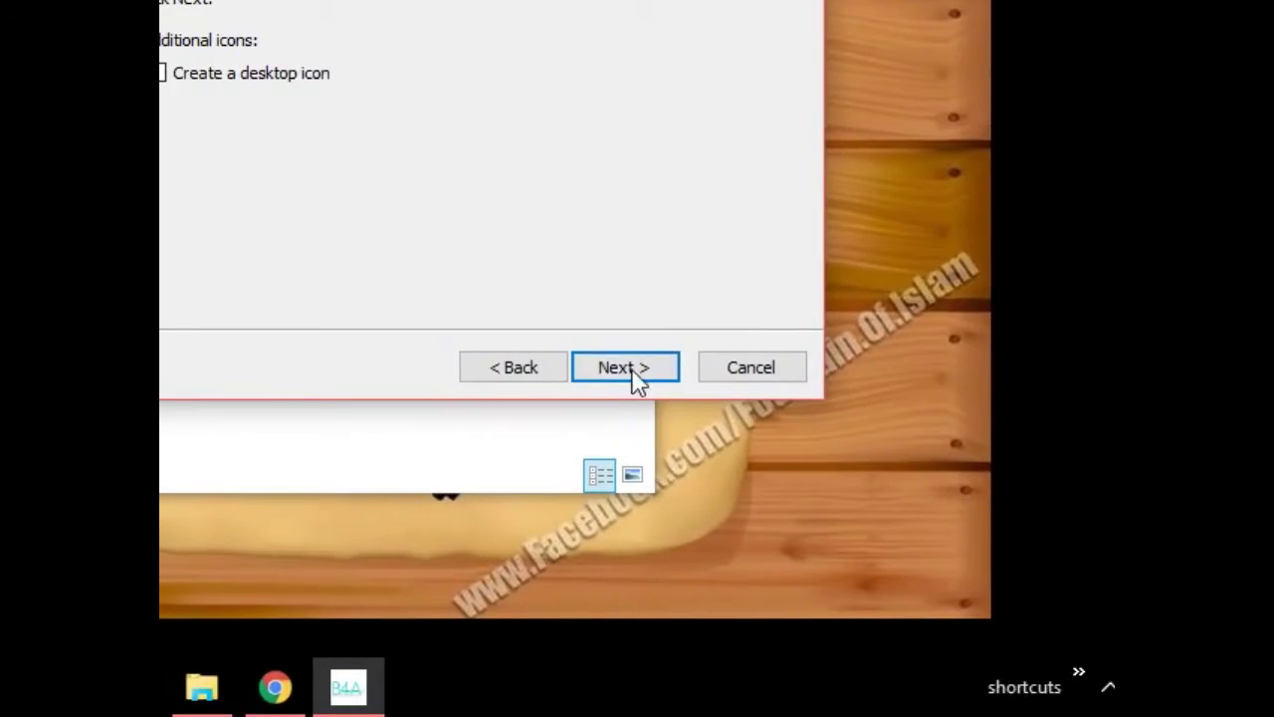
{"action": "left_click", "coordinate": [637, 377]}
{"action": "left_click", "coordinate": [635, 373]}
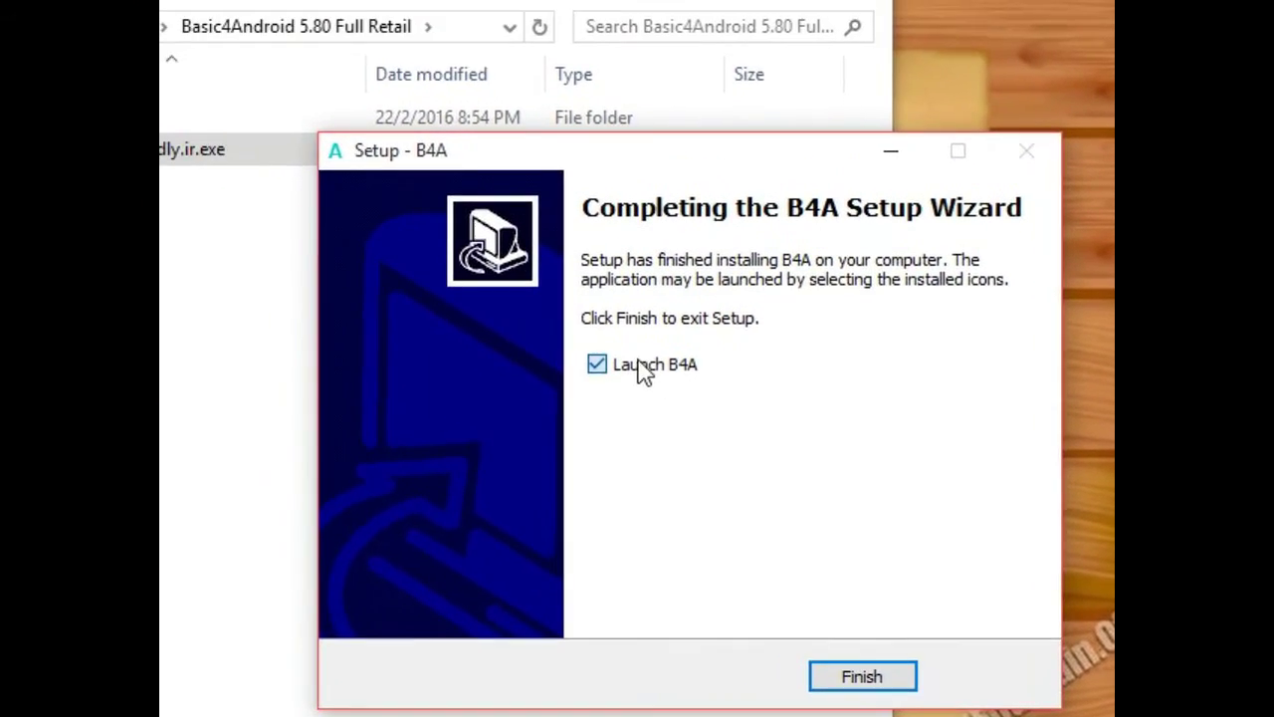
{"action": "left_click", "coordinate": [645, 371]}
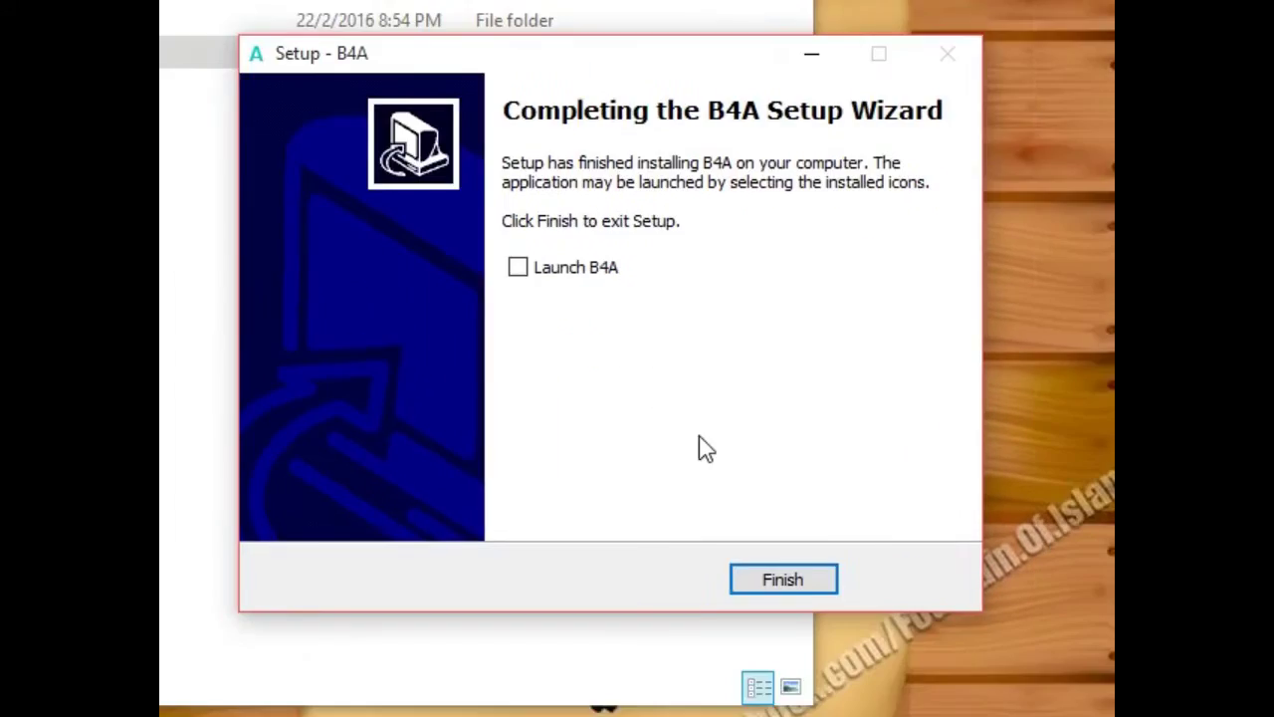
{"action": "left_click", "coordinate": [872, 681]}
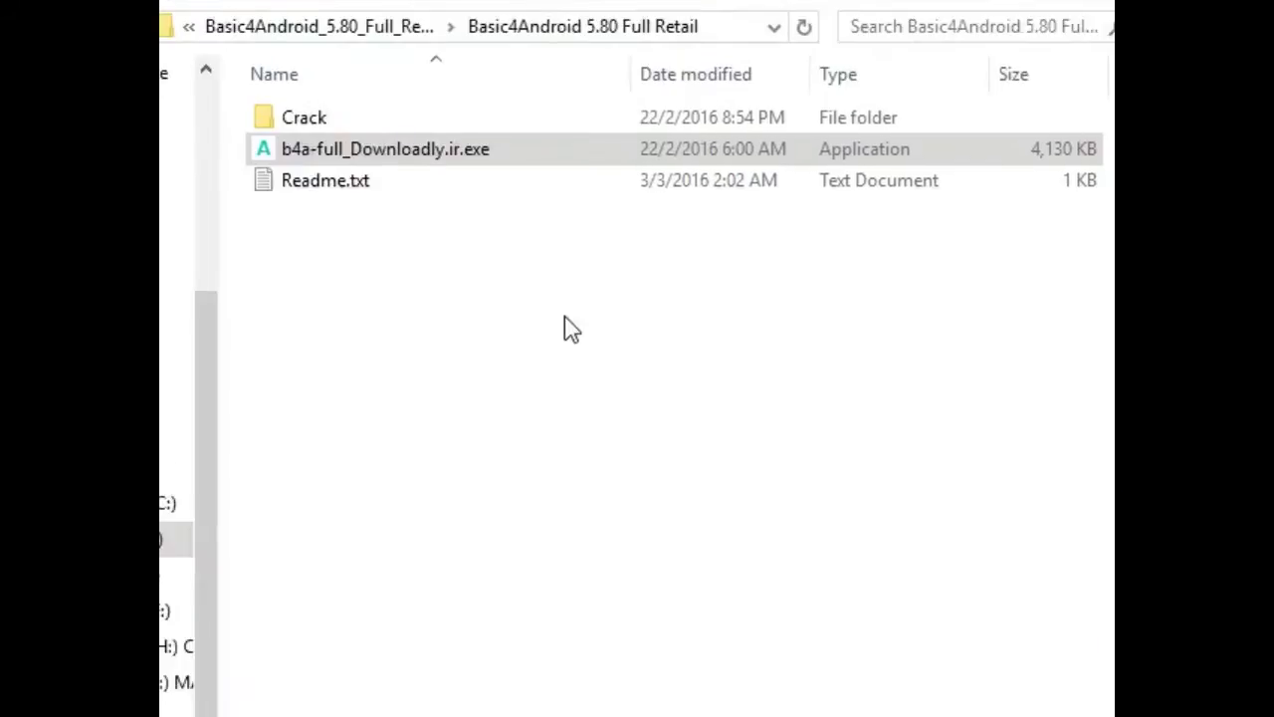
Copy B4A-License.txt and B4X.dll from the Crack folder.
{"action": "double_click", "coordinate": [538, 244]}
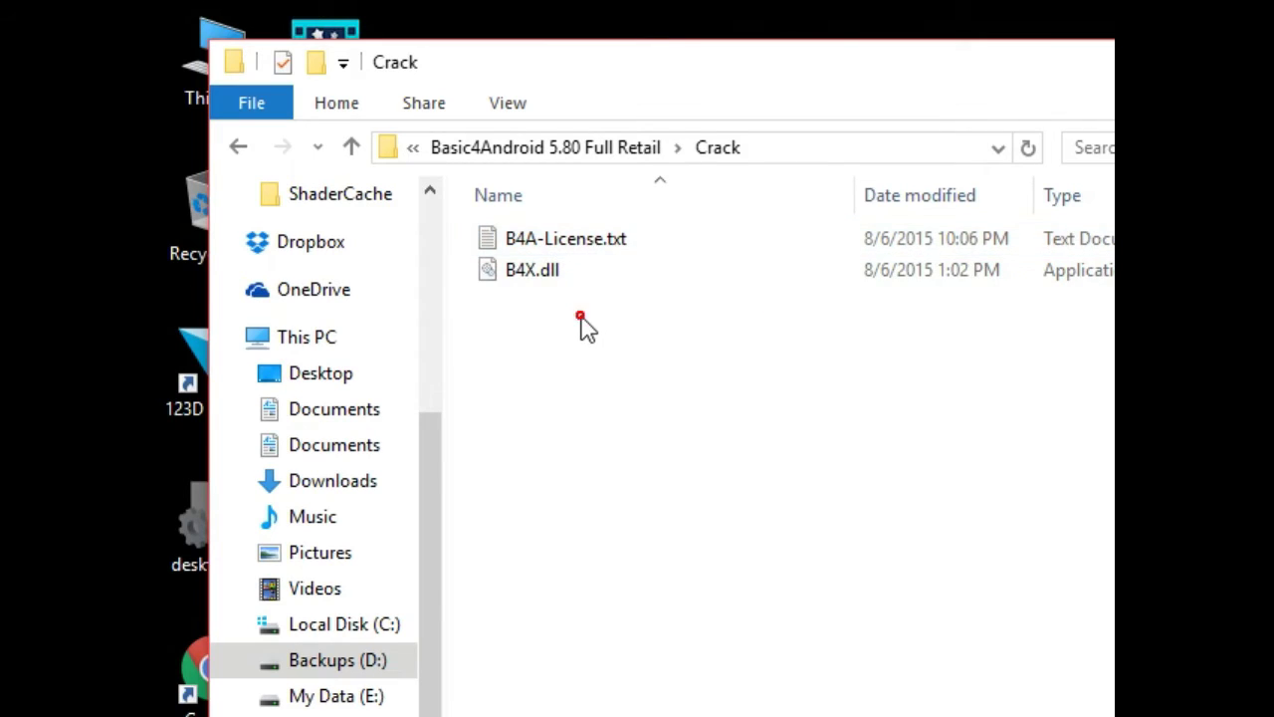
{"action": "left_click_drag", "start_coordinate": [581, 317], "coordinate": [507, 212]}
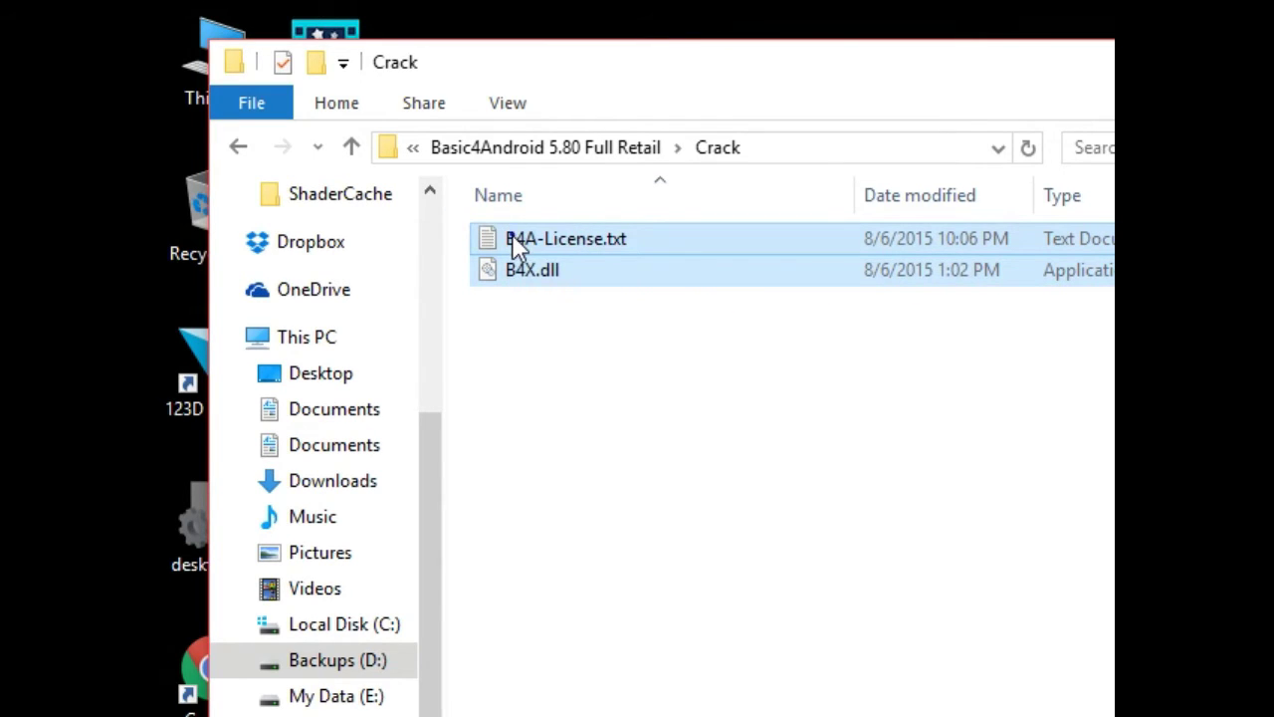
{"action": "right_click", "coordinate": [512, 237]}
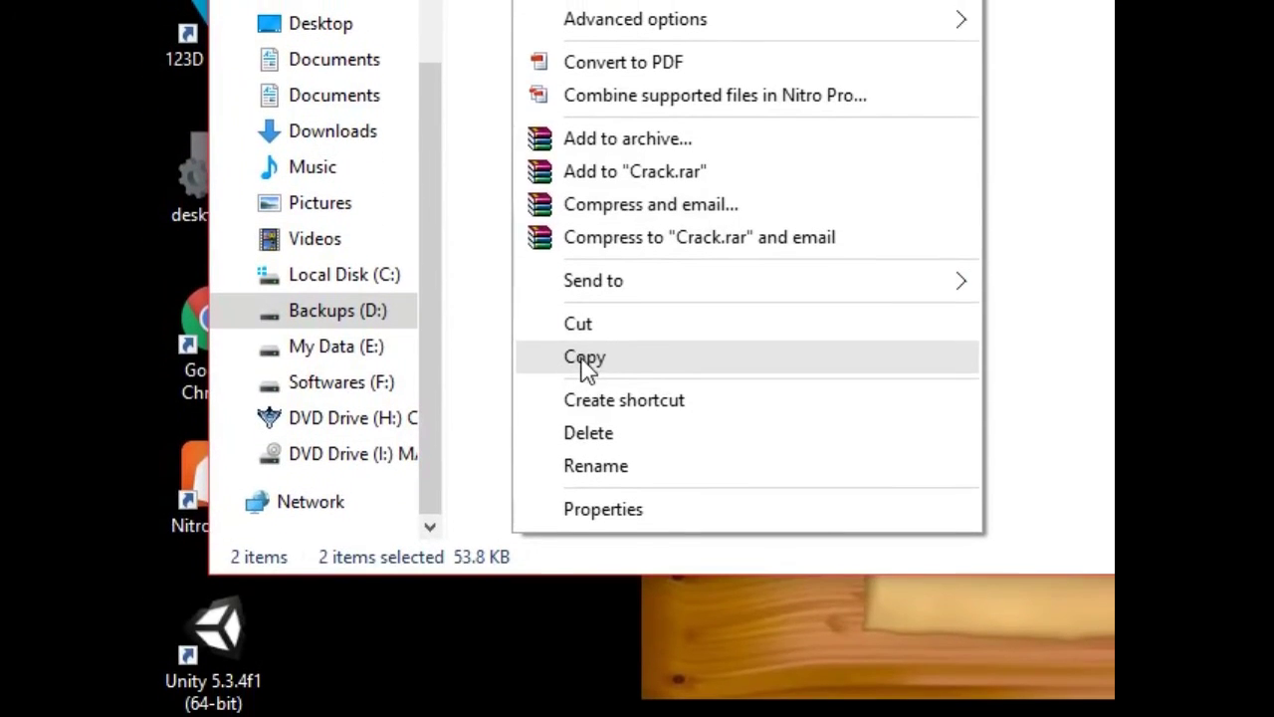
{"action": "left_click", "coordinate": [585, 359]}
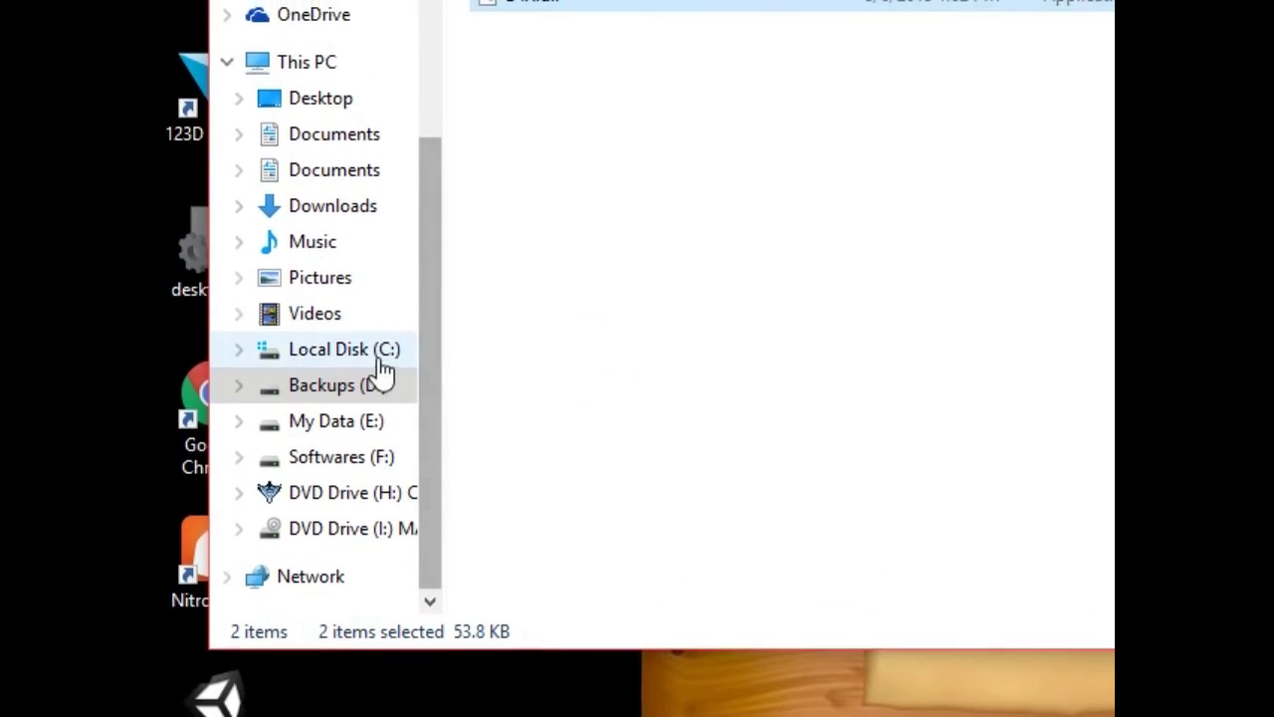
Open the folder C:\Program Files (x86)\Anywhere Software\Basic4android.
{"action": "left_click", "coordinate": [360, 326]}
{"action": "double_click", "coordinate": [634, 365]}
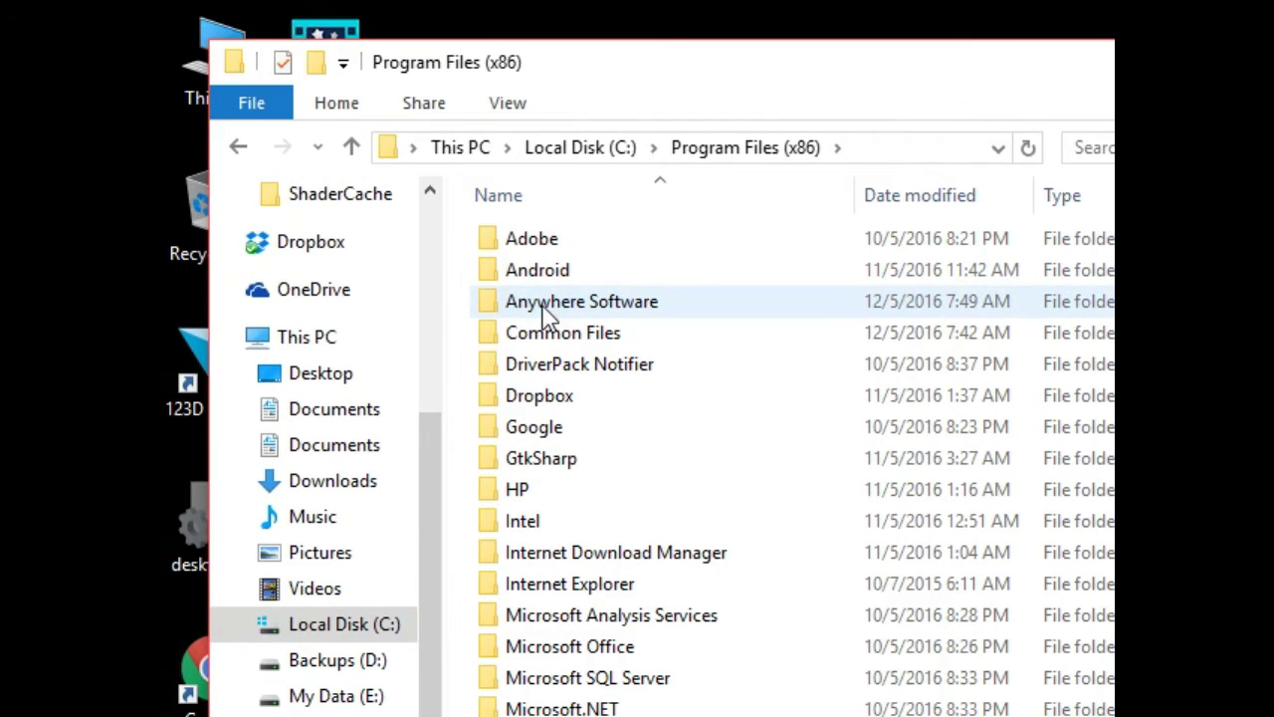
{"action": "double_click", "coordinate": [563, 308]}
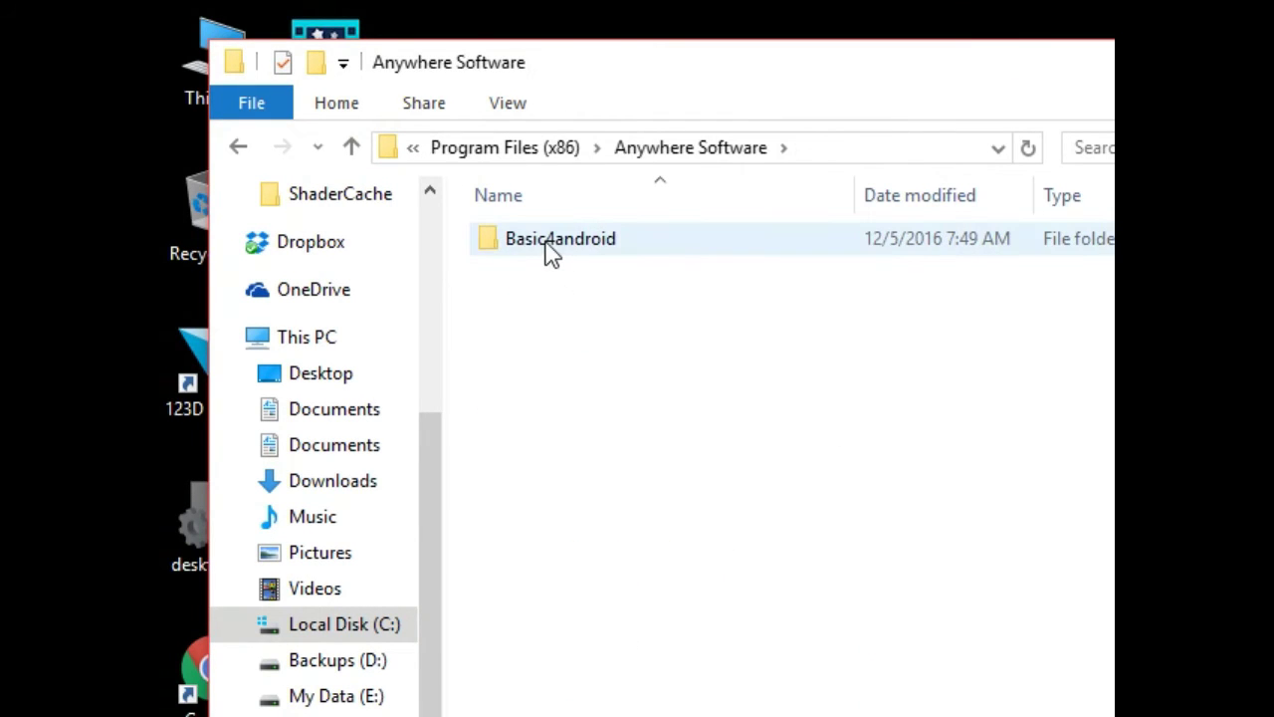
{"action": "double_click", "coordinate": [551, 243]}
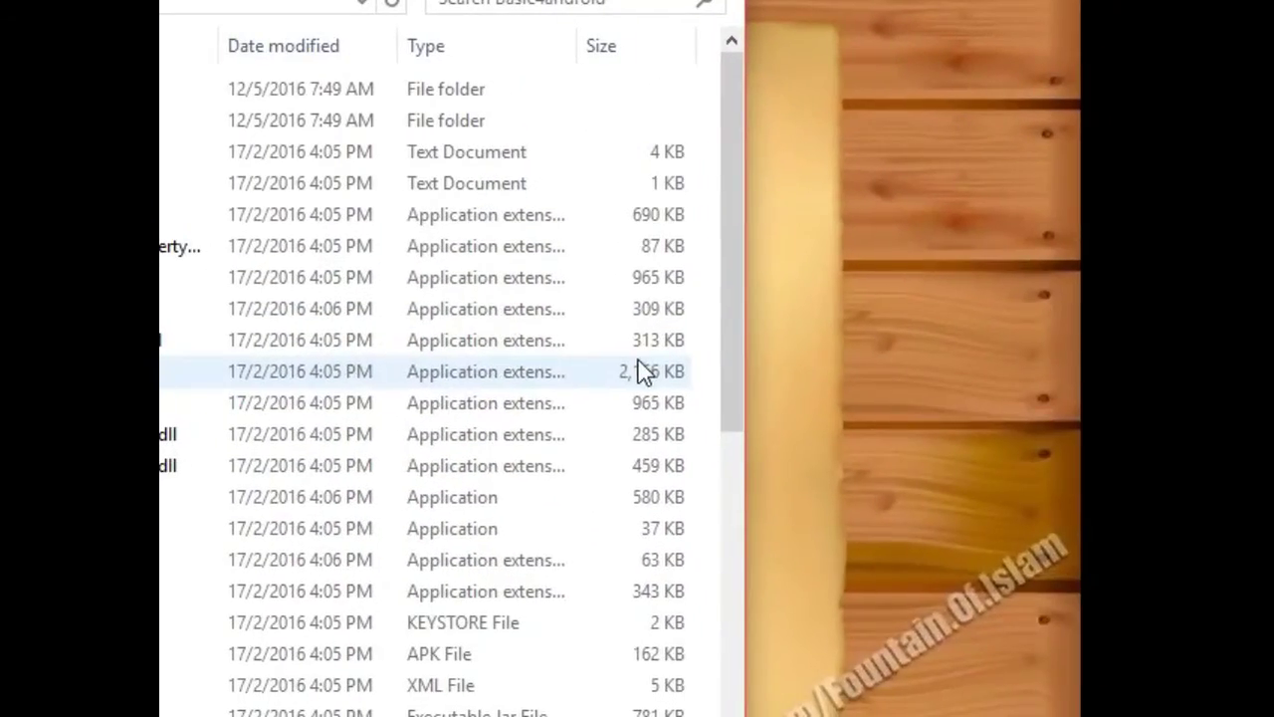
Paste the copied files into the Basic4android folder, replacing B4X.dll and granting administrator permission, and minimize the folder window.
{"action": "right_click", "coordinate": [642, 372]}
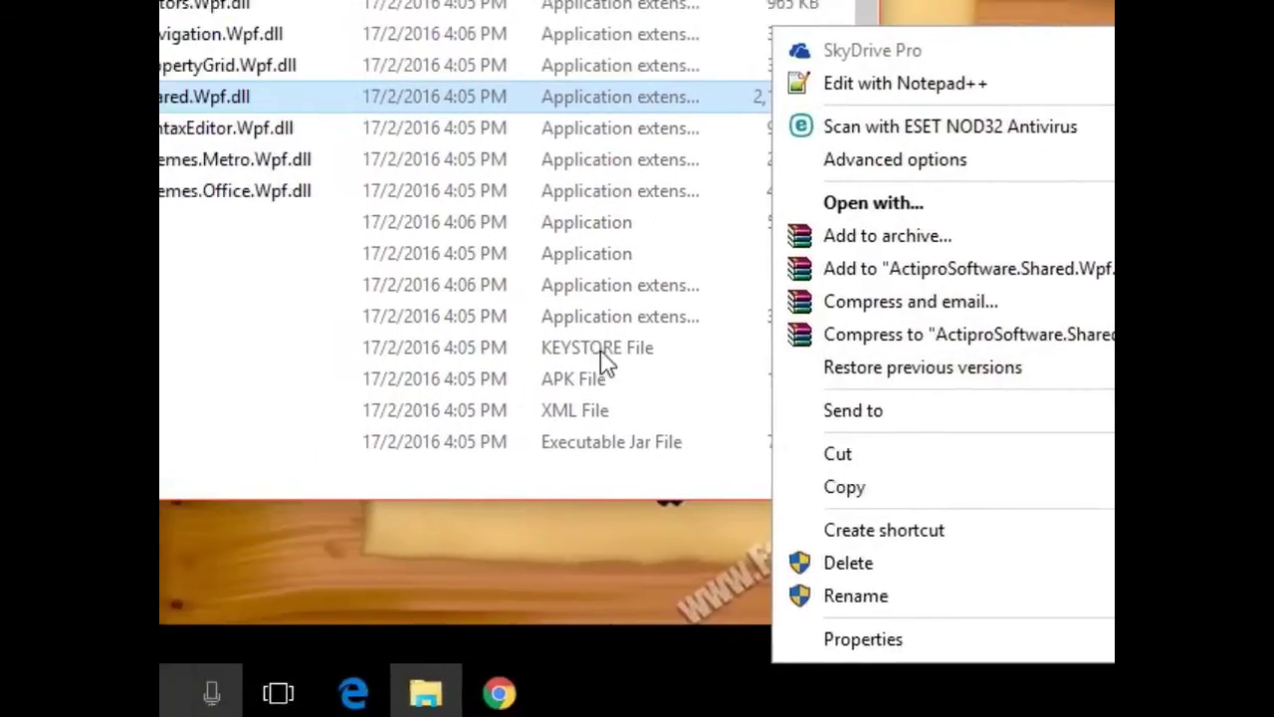
{"action": "left_click", "coordinate": [587, 333]}
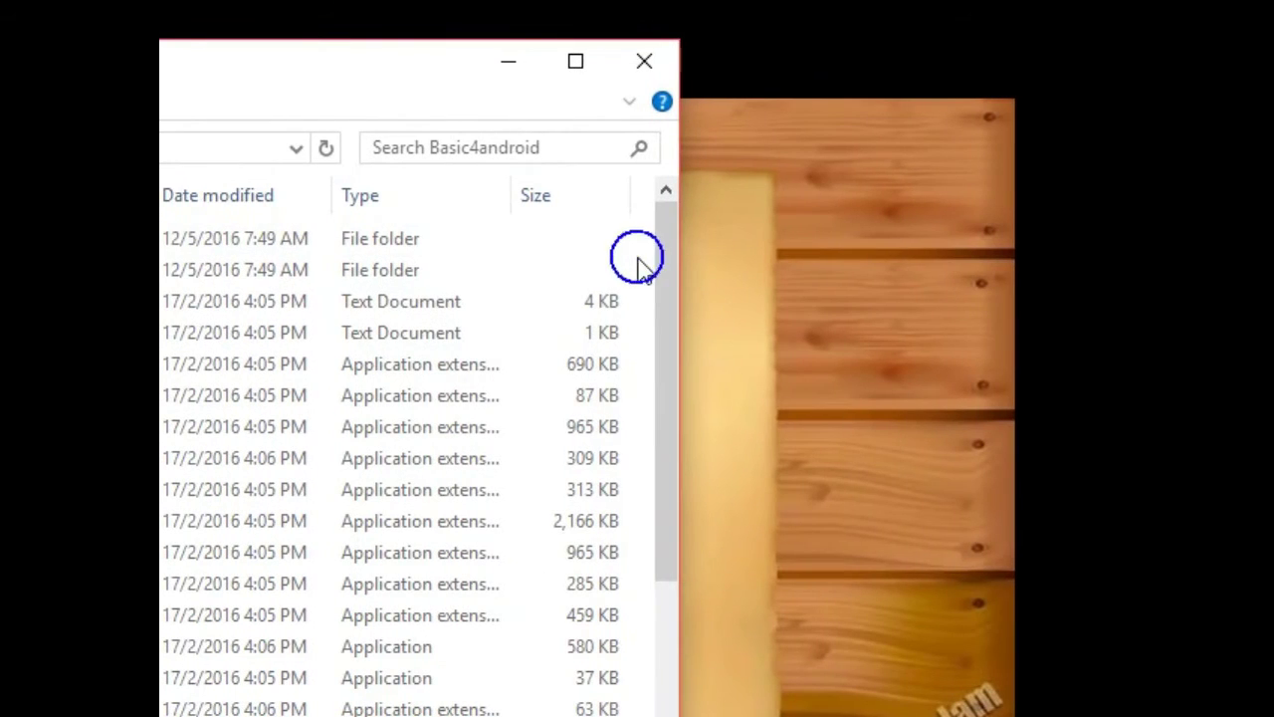
{"action": "right_click", "coordinate": [637, 260]}
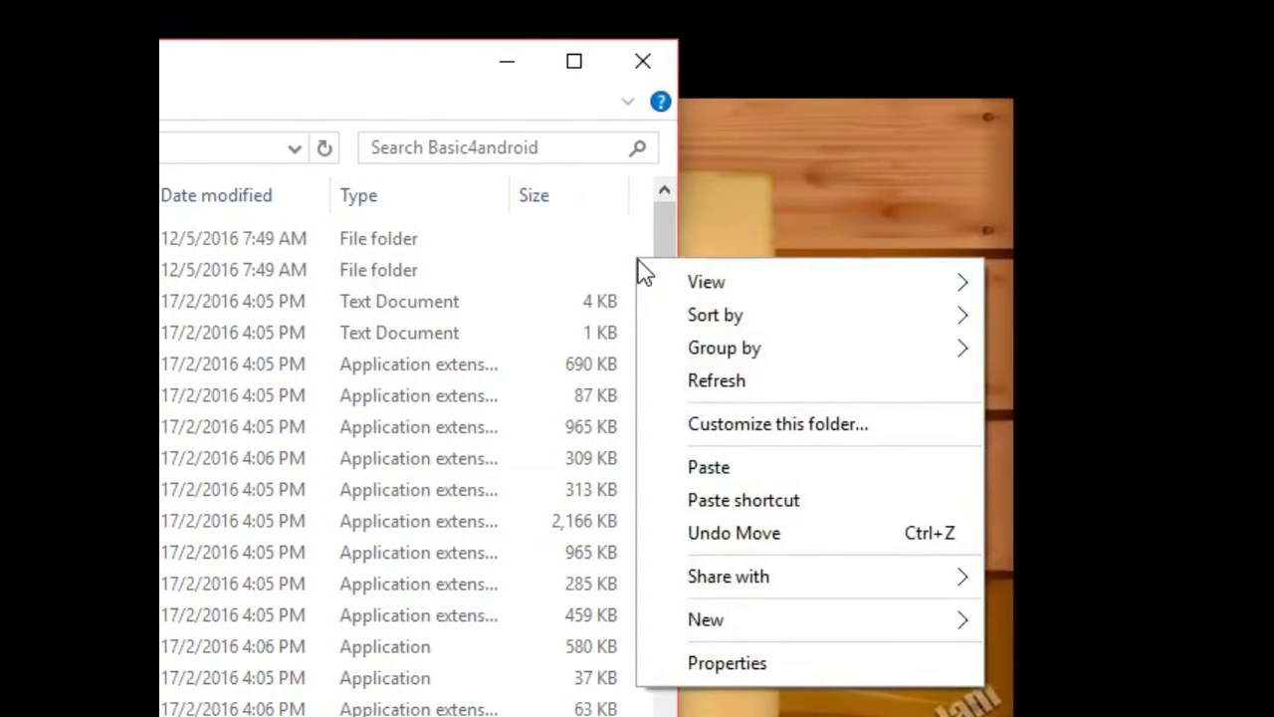
{"action": "left_click", "coordinate": [722, 476]}
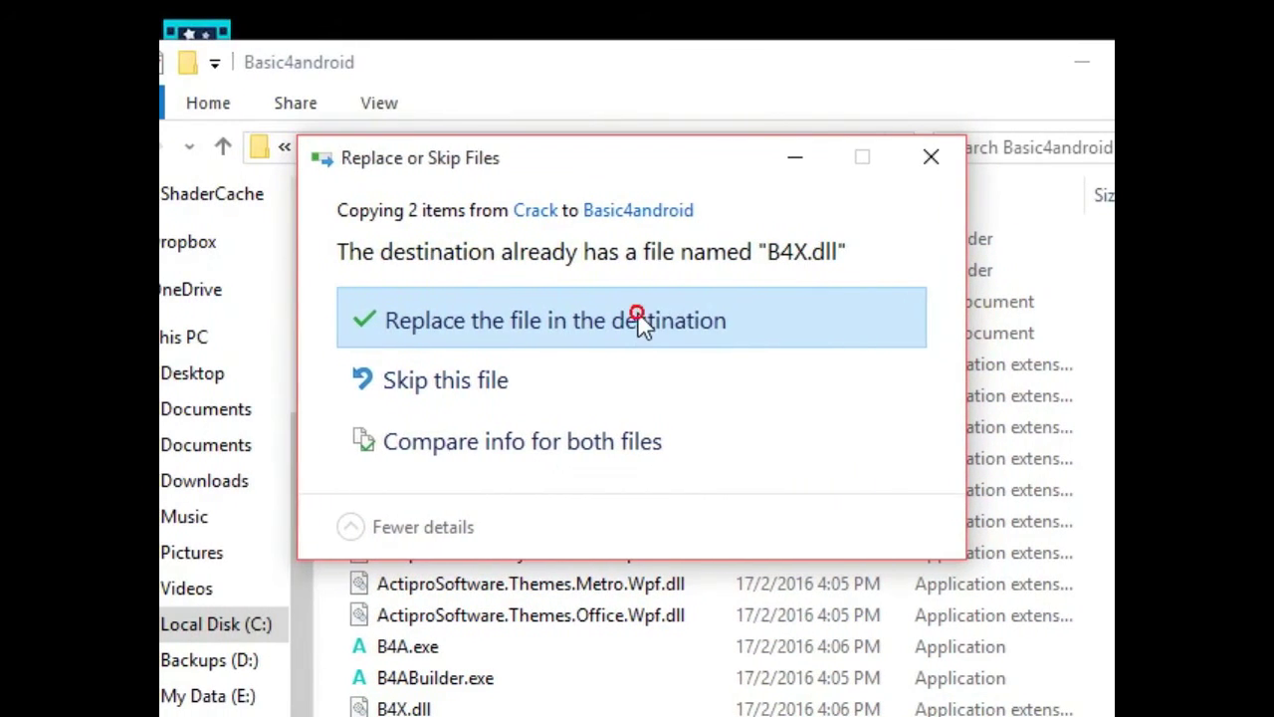
{"action": "left_click", "coordinate": [490, 322]}
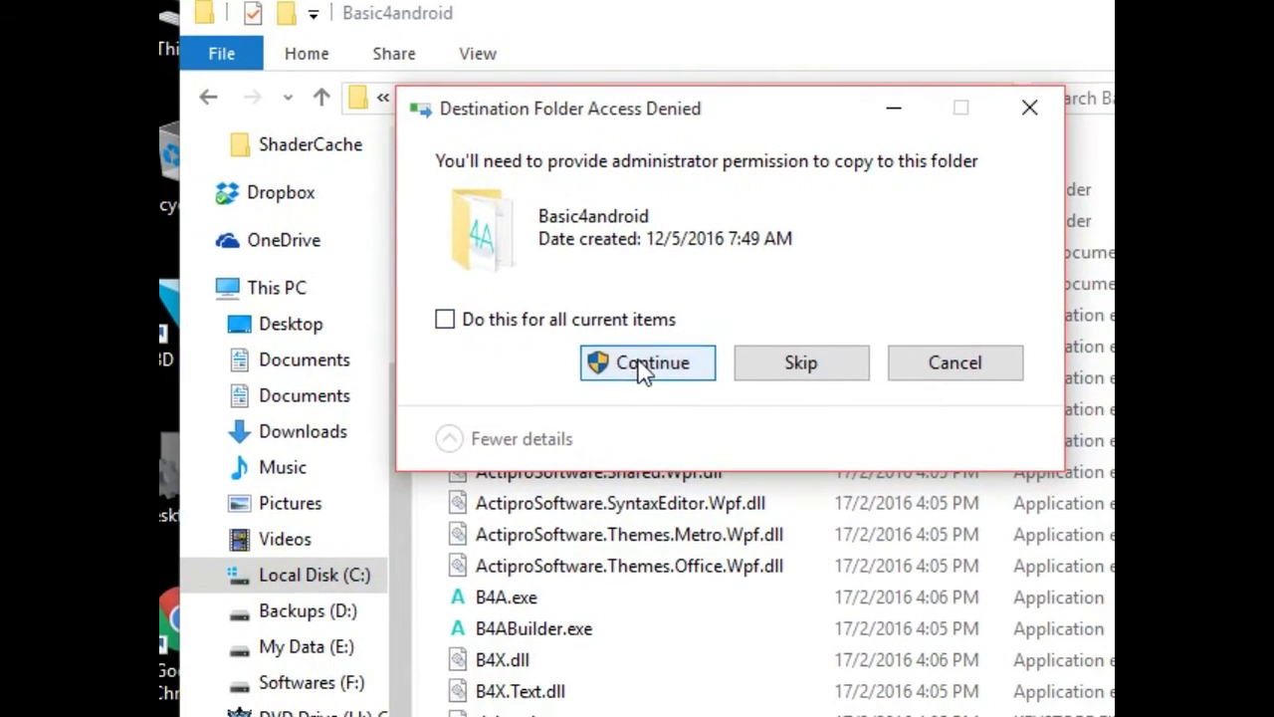
{"action": "left_click", "coordinate": [643, 411]}
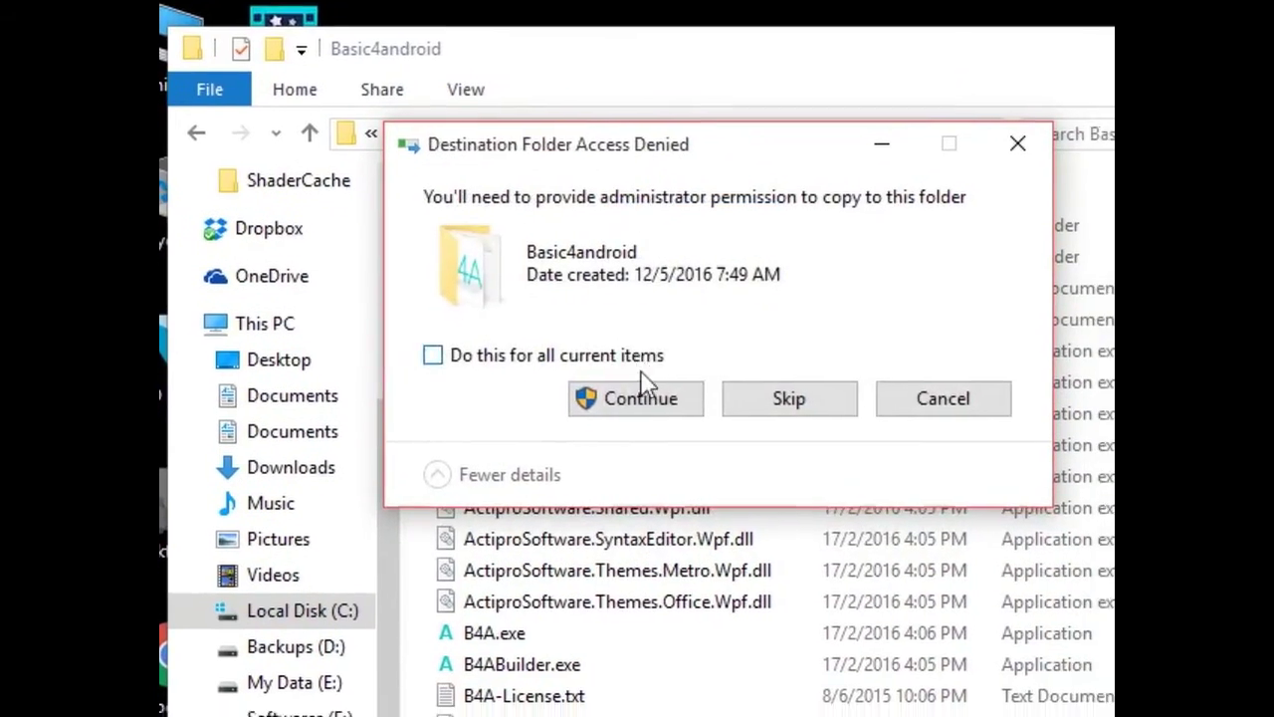
{"action": "left_click", "coordinate": [685, 414]}
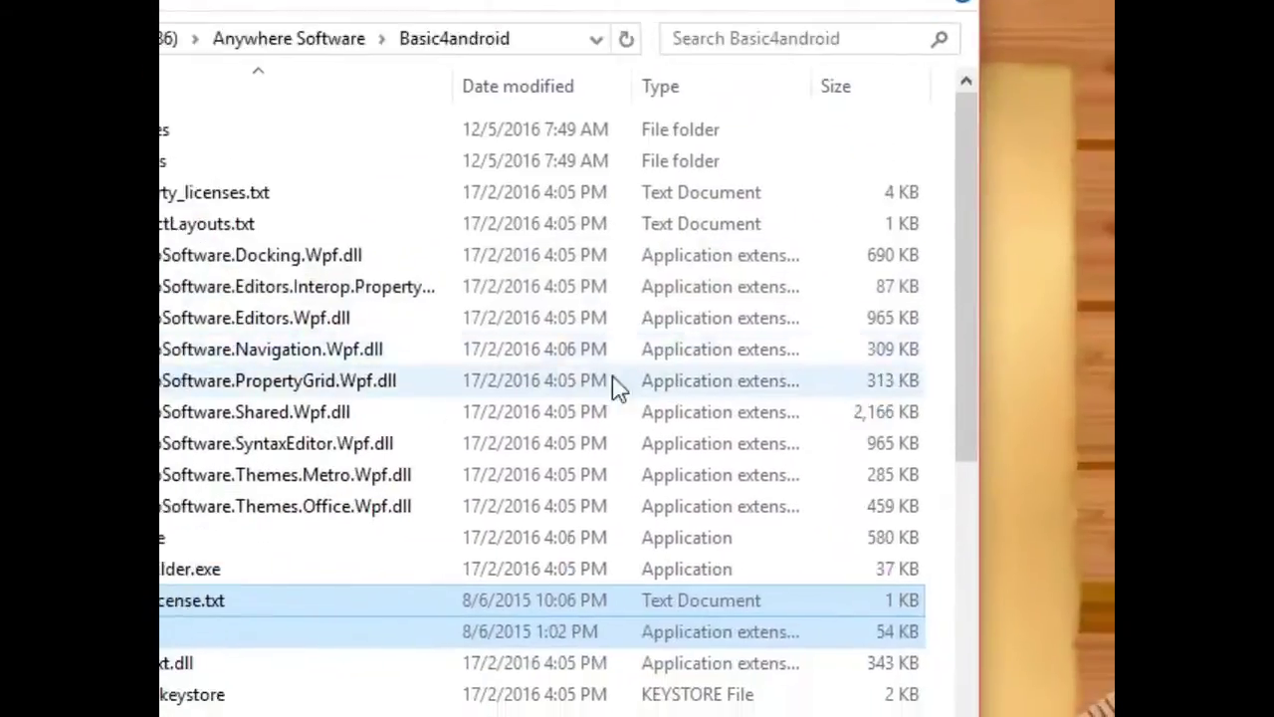
{"action": "left_click", "coordinate": [819, 475]}
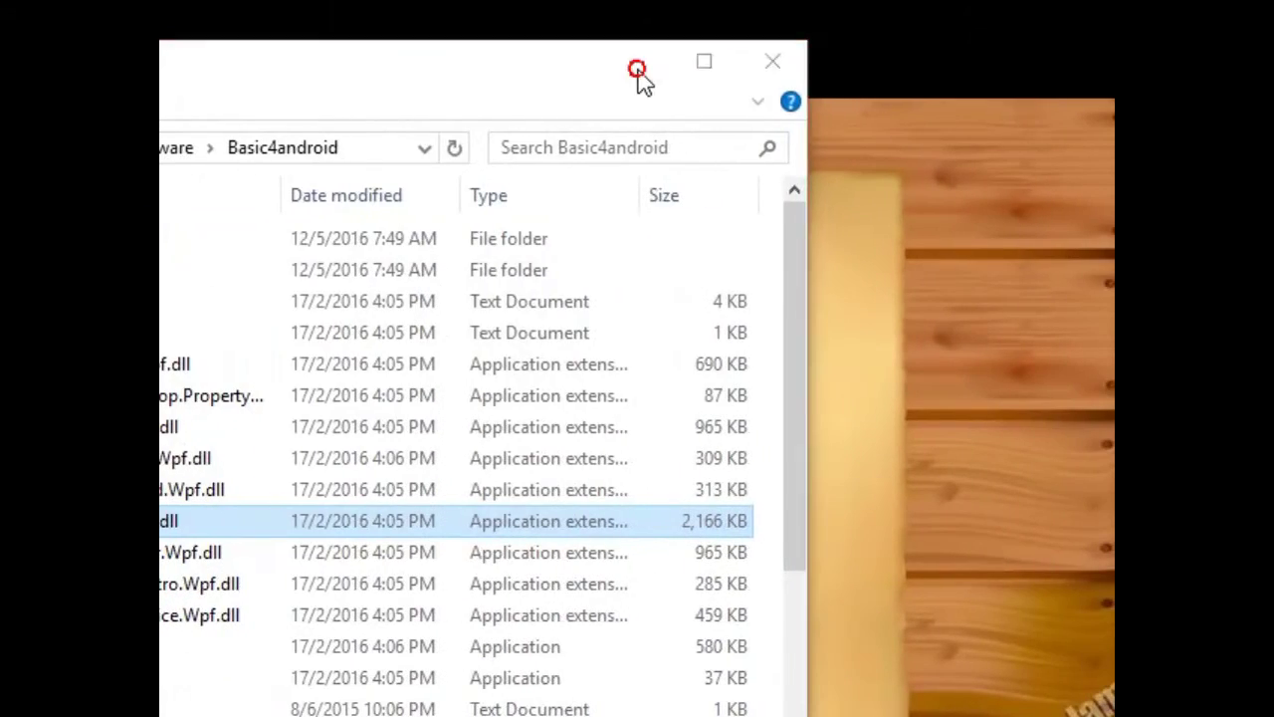
{"action": "left_click", "coordinate": [643, 65]}
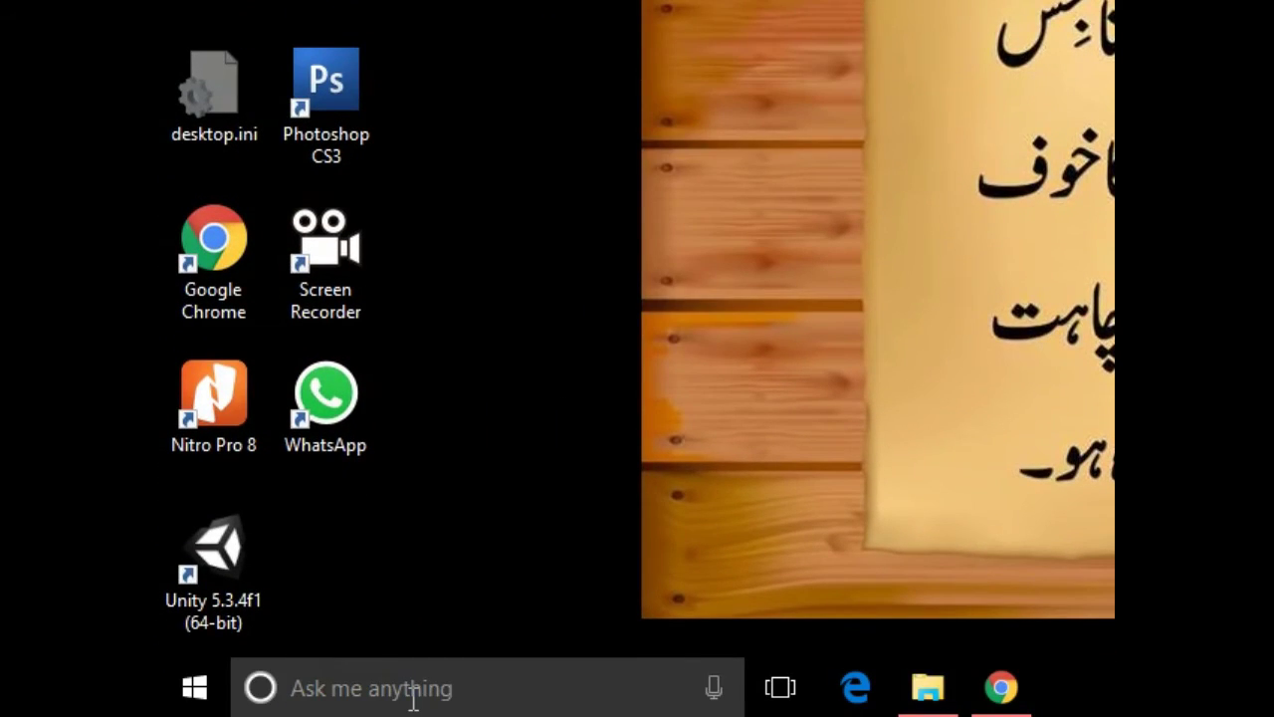
Find and launch B4A, submit its registration with the purchase e-mail address and dismiss the notice.
{"action": "left_click", "coordinate": [414, 692]}
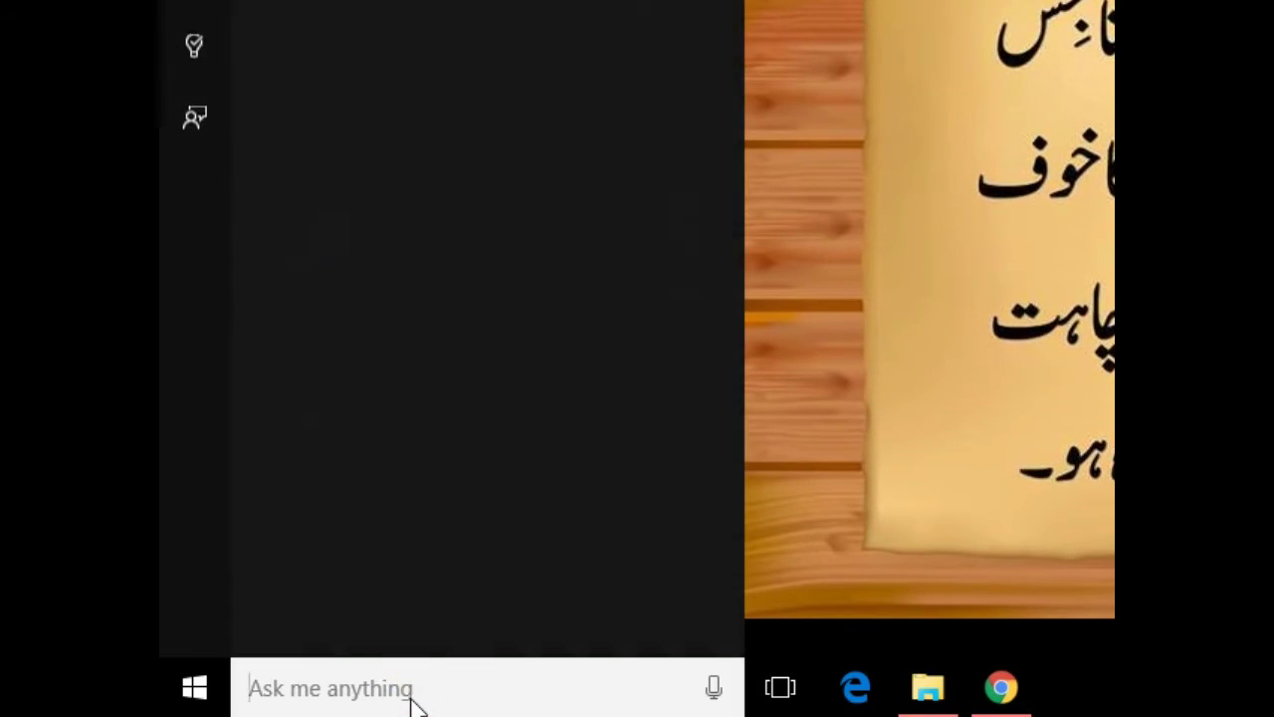
{"action": "type", "text": "b"}
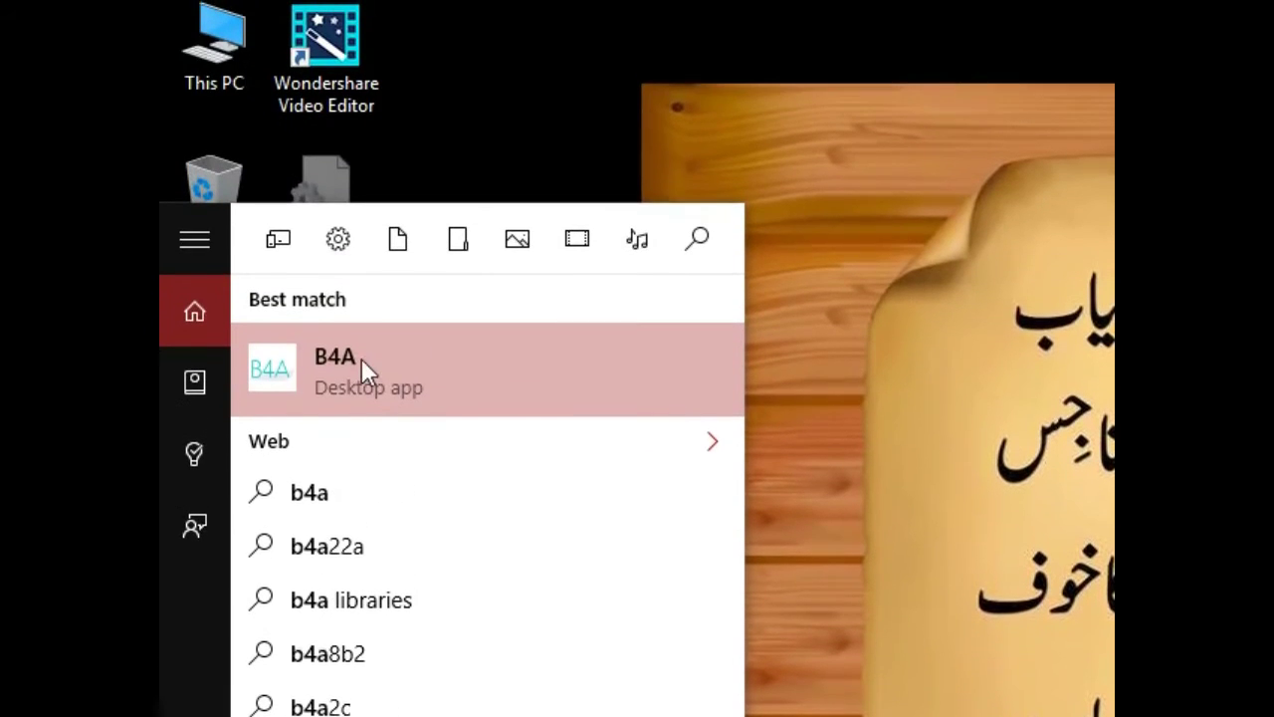
{"action": "left_click", "coordinate": [336, 360]}
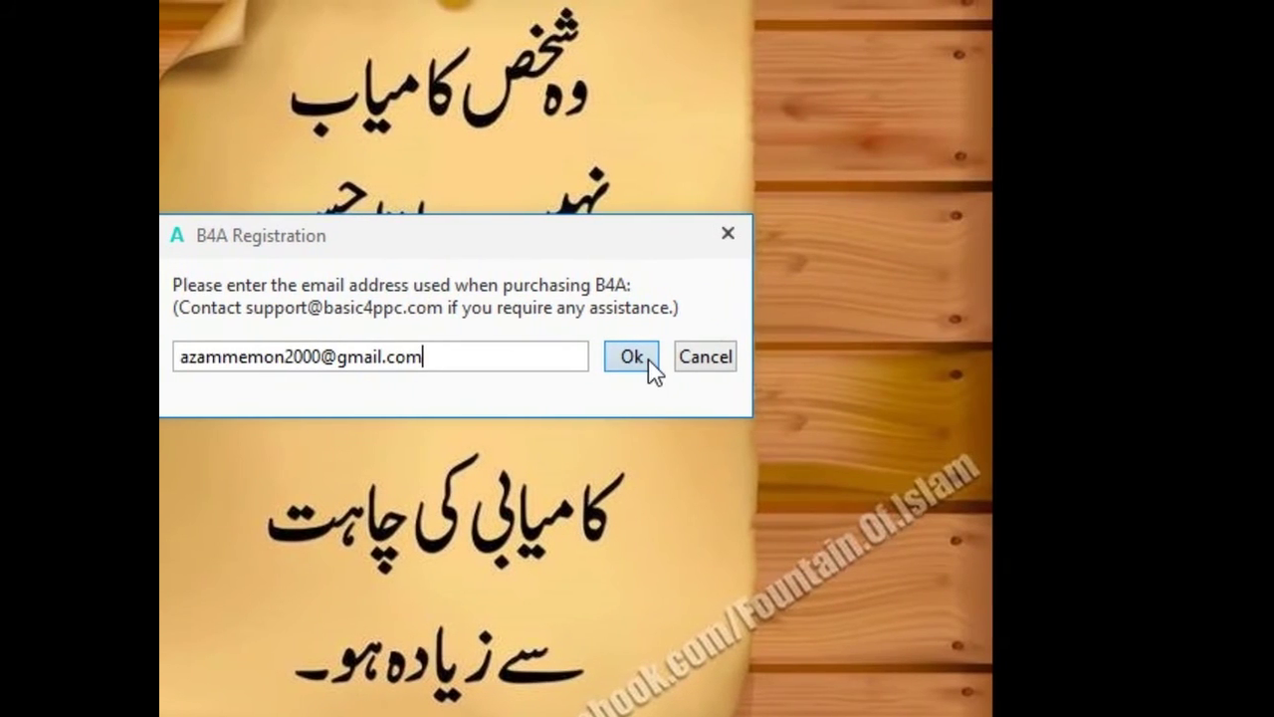
{"action": "left_click", "coordinate": [962, 342]}
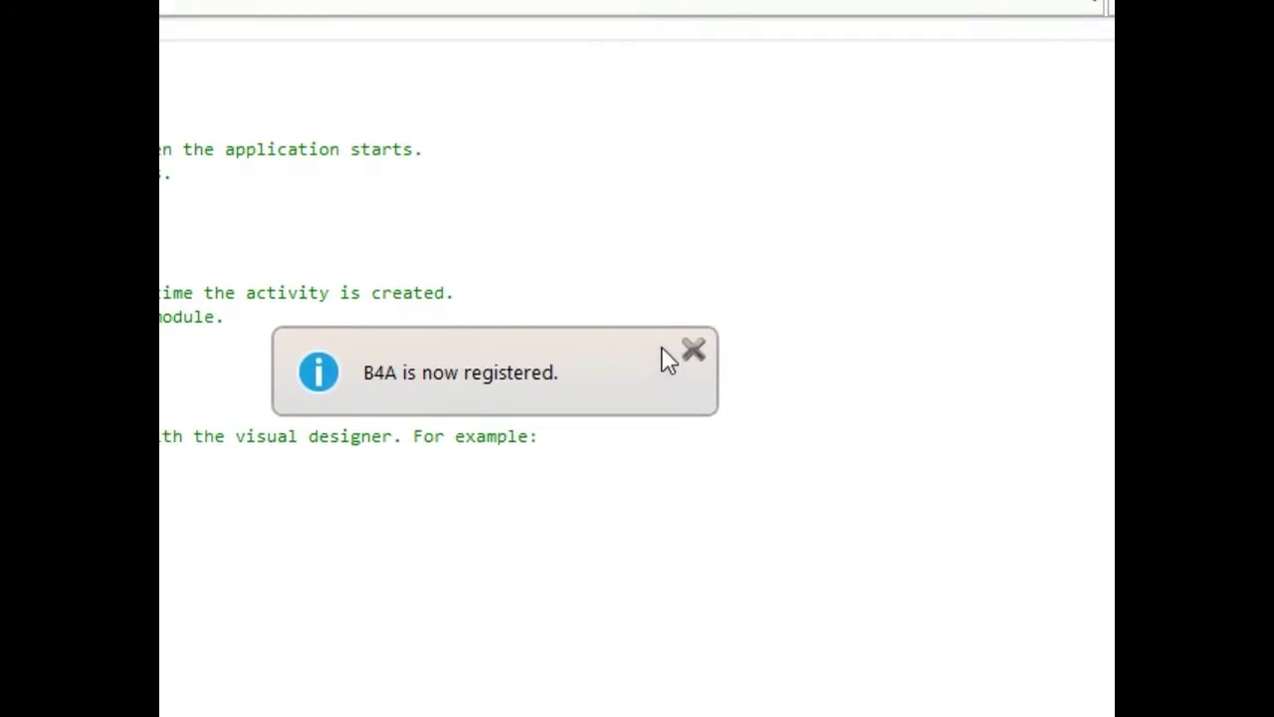
{"action": "left_click", "coordinate": [752, 319]}
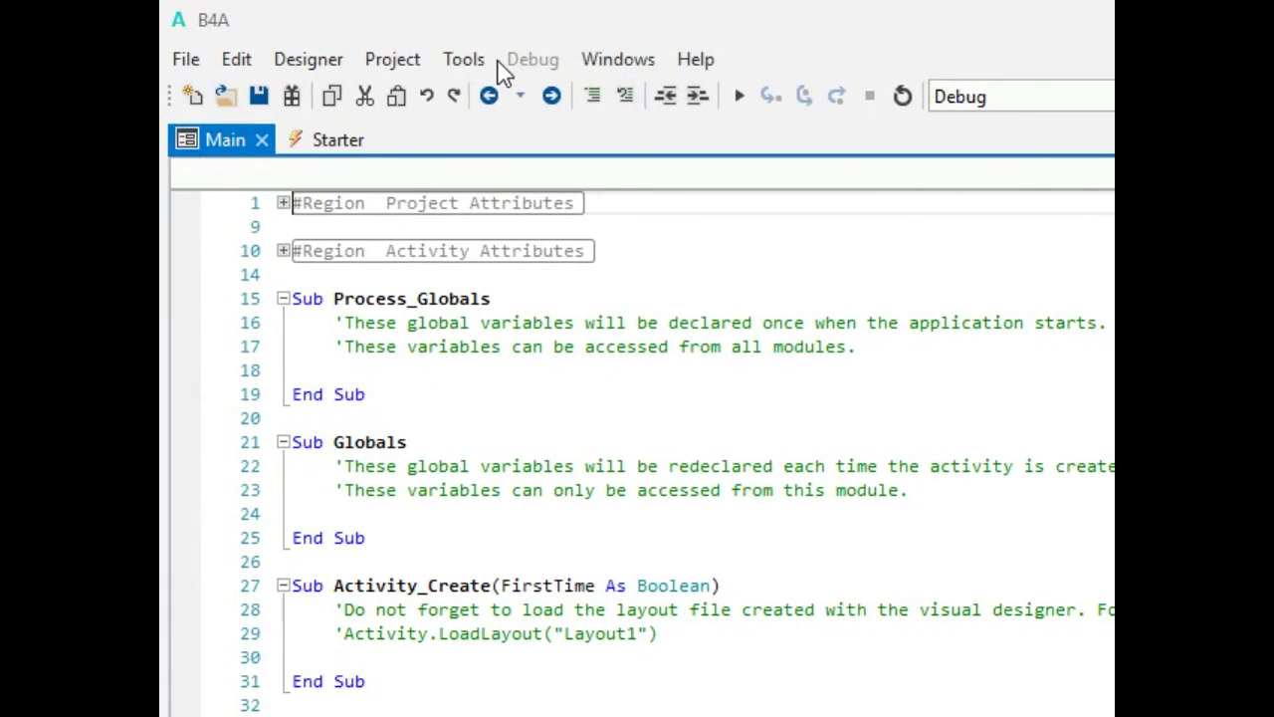
Open B4A's paths configuration and start browsing for the javac.exe file.
{"action": "left_click", "coordinate": [470, 60]}
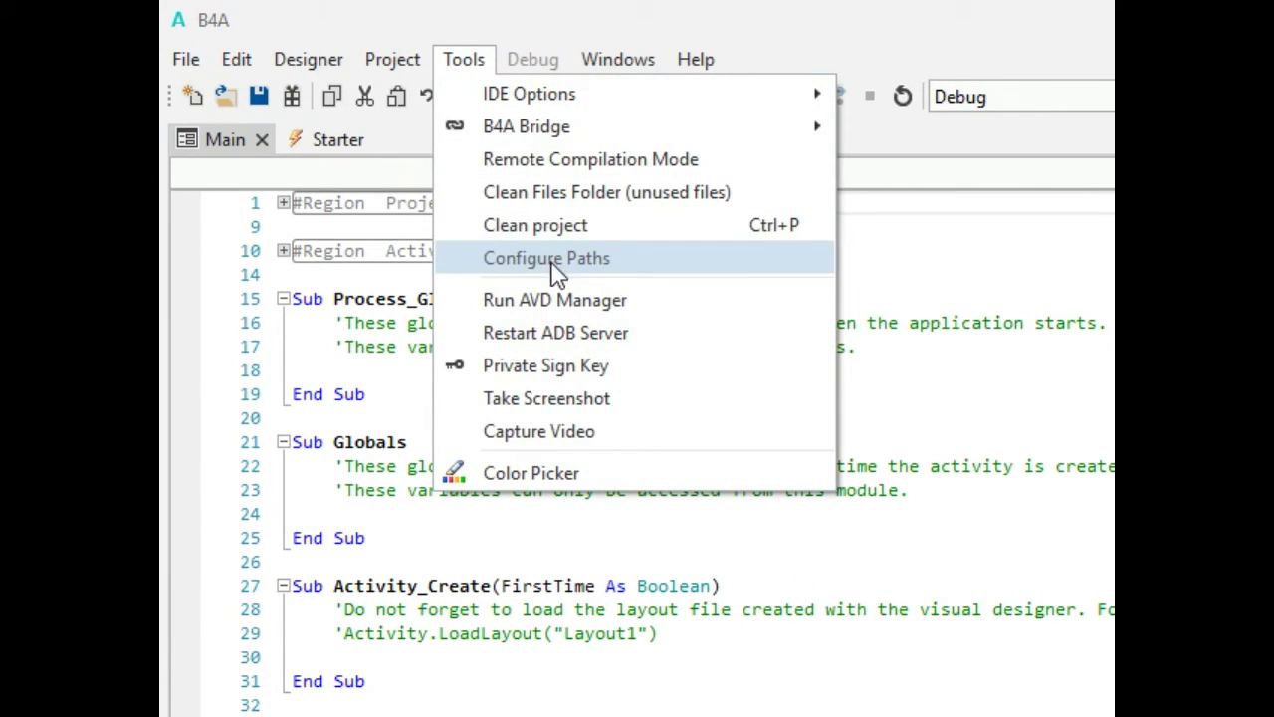
{"action": "left_click", "coordinate": [585, 271]}
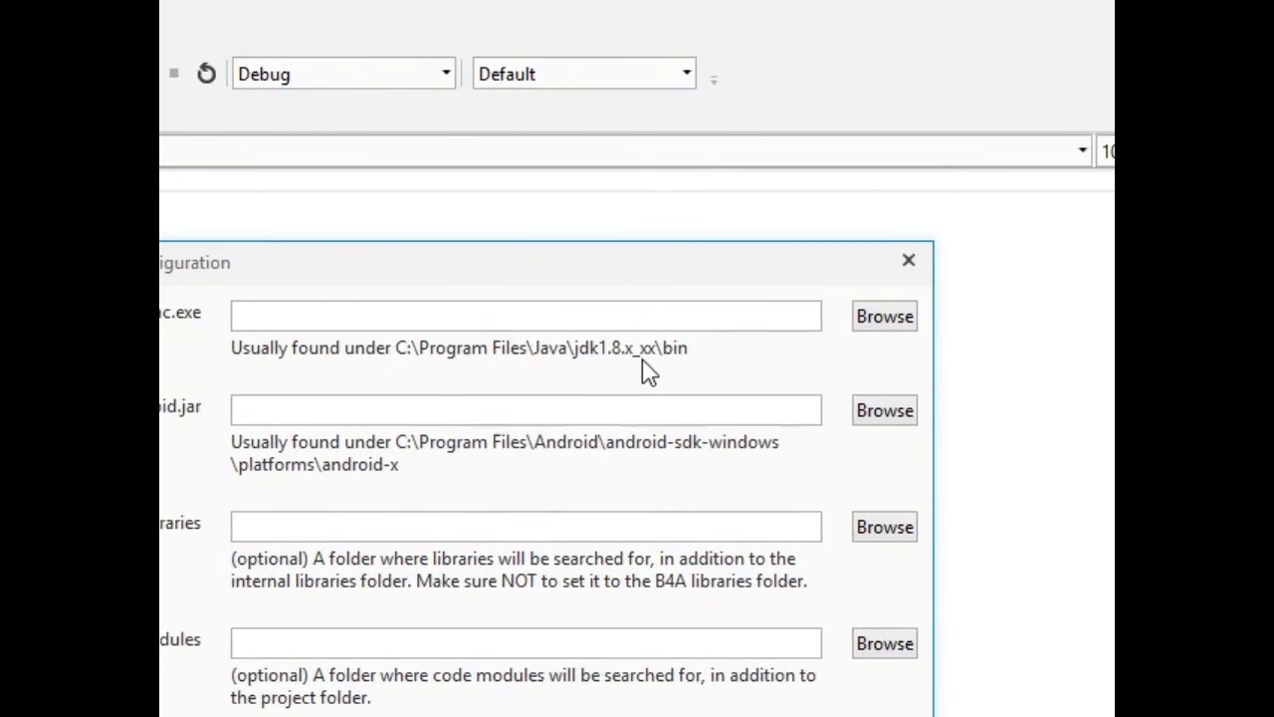
{"action": "left_click", "coordinate": [638, 328]}
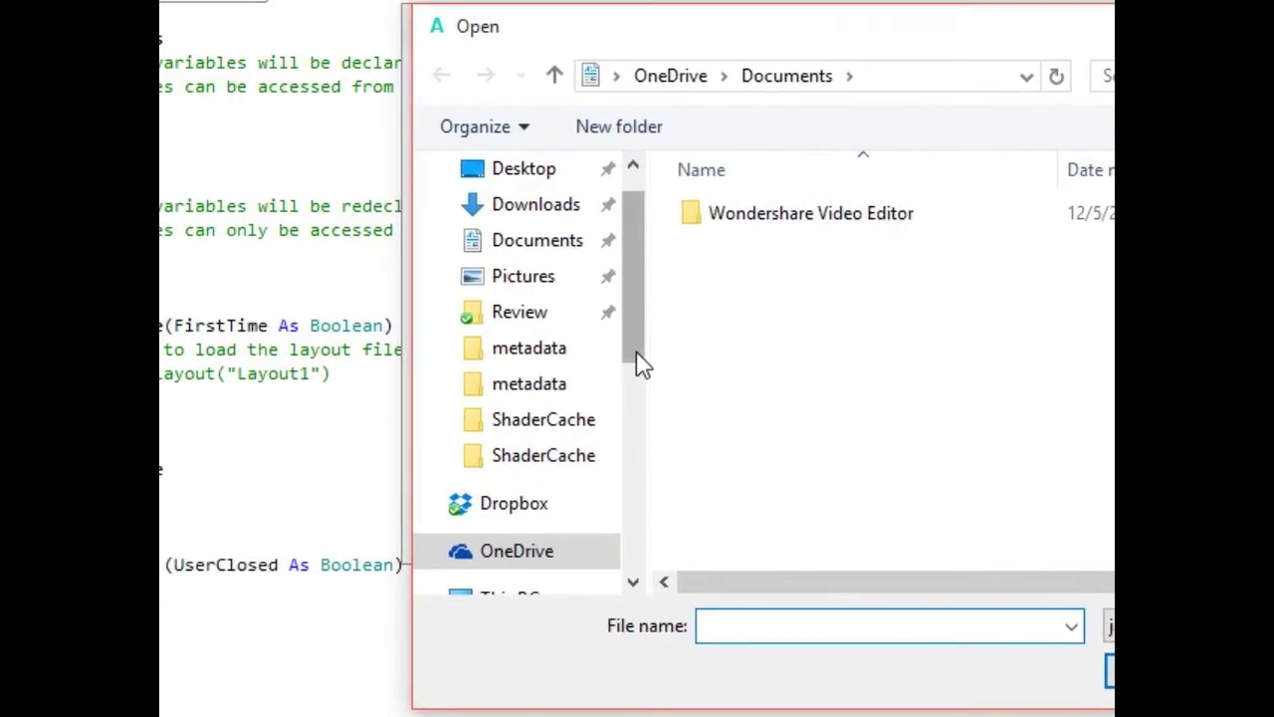
Go to Local Disk (C:) in the file browser for the javac.exe path.
{"action": "left_click_drag", "start_coordinate": [275, 557], "coordinate": [275, 671]}
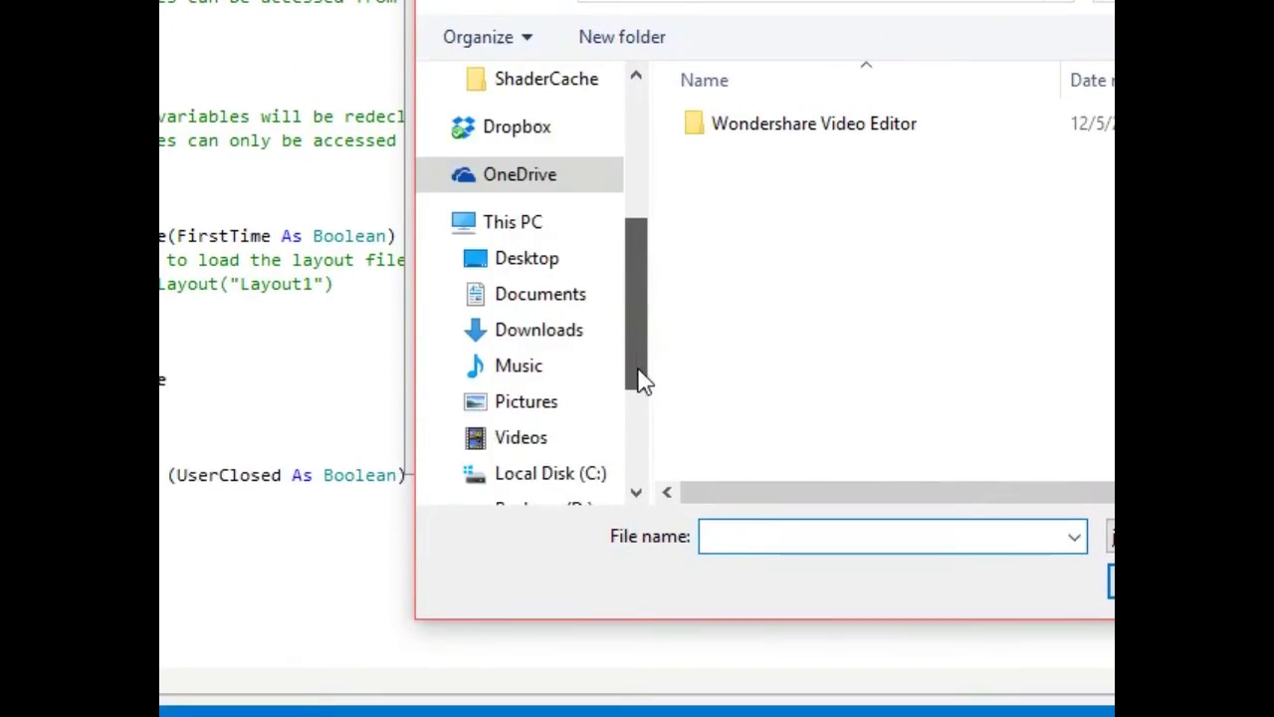
{"action": "left_click_drag", "start_coordinate": [642, 381], "coordinate": [642, 439]}
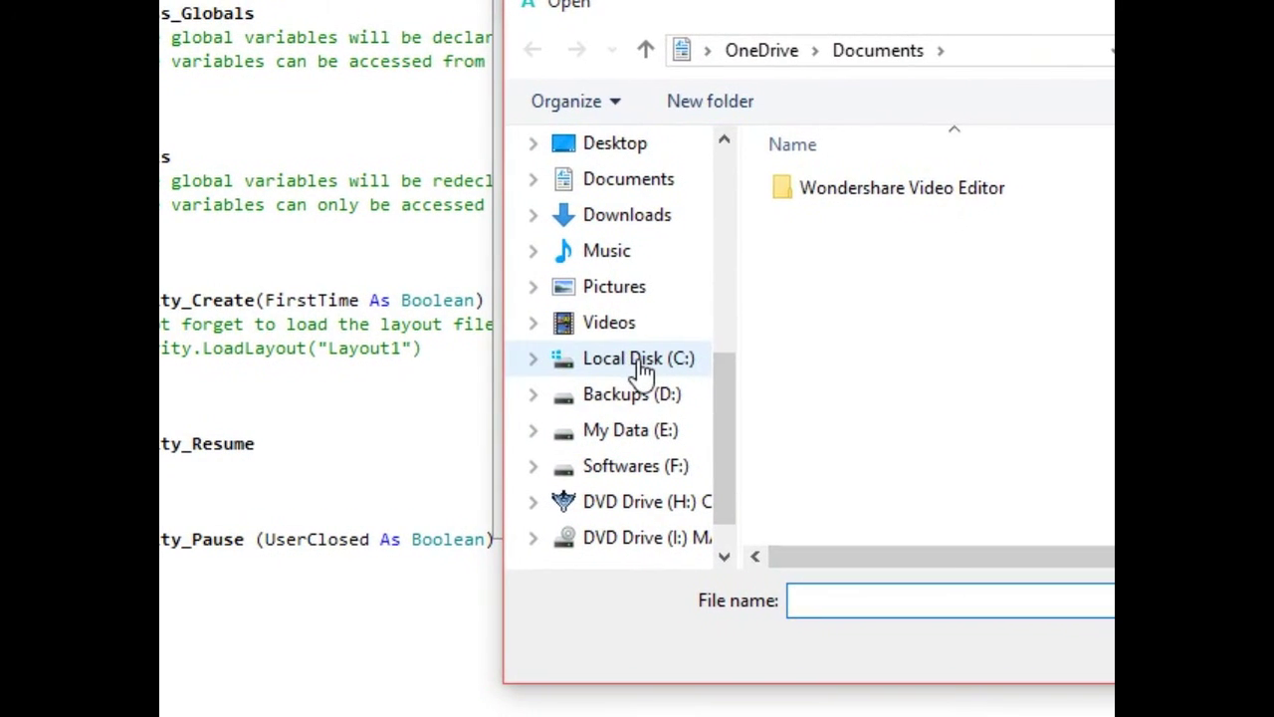
{"action": "left_click", "coordinate": [642, 360]}
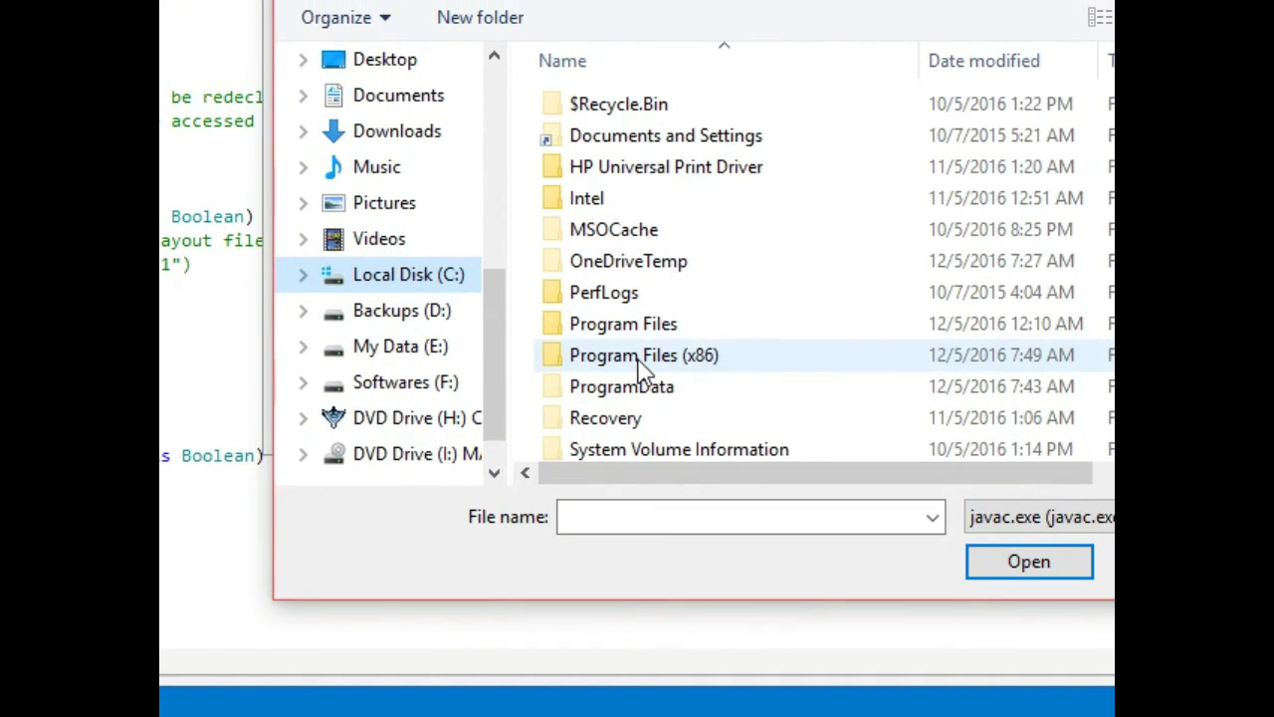
{"action": "double_click", "coordinate": [642, 358]}
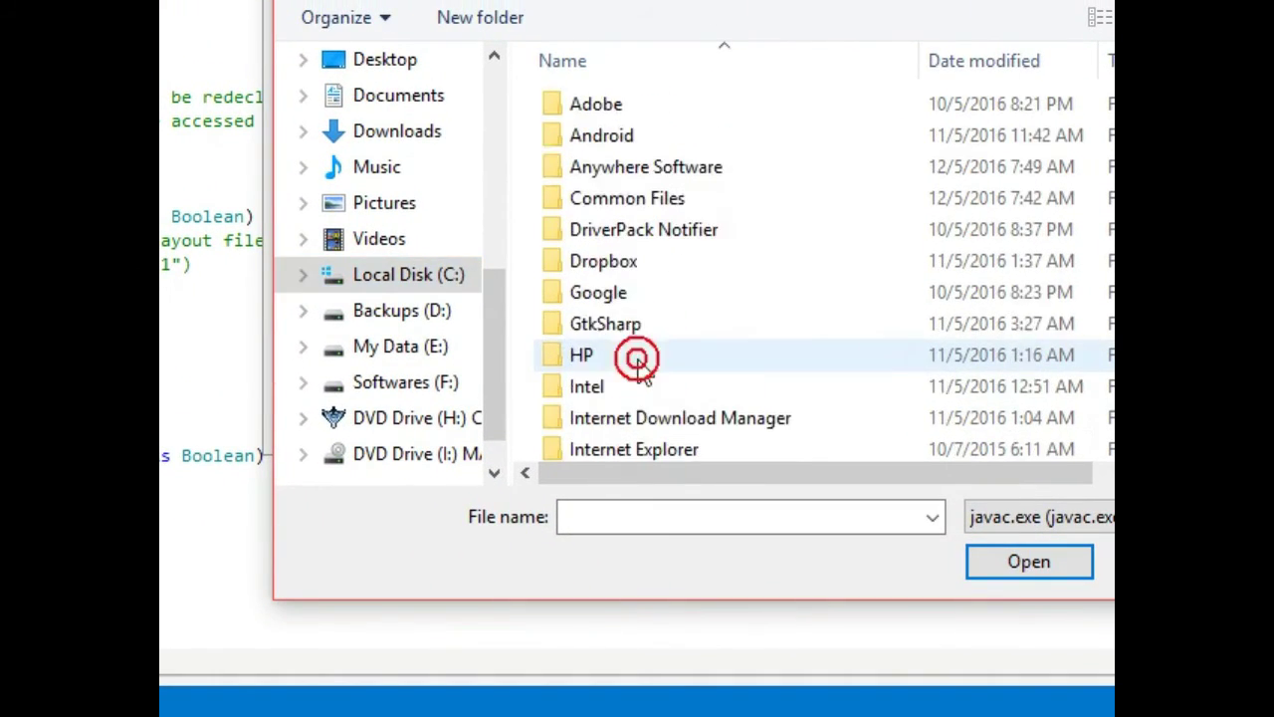
{"action": "left_click", "coordinate": [638, 292]}
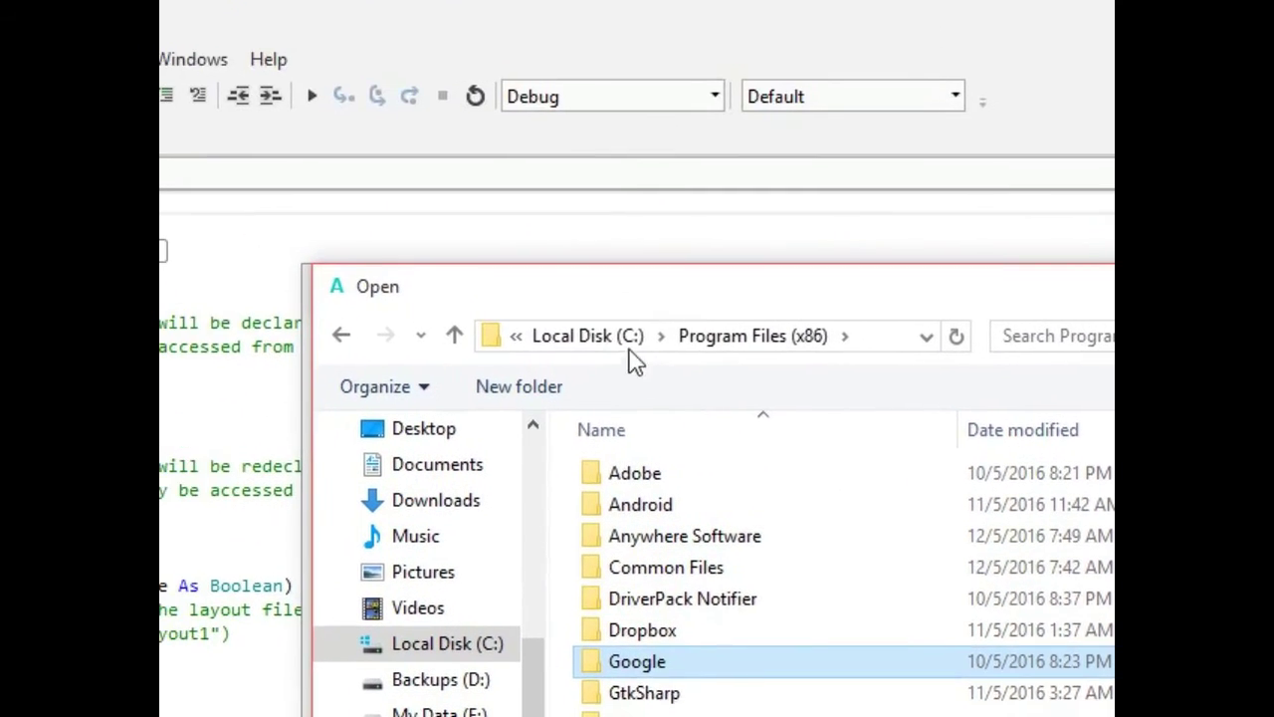
{"action": "left_click", "coordinate": [553, 46]}
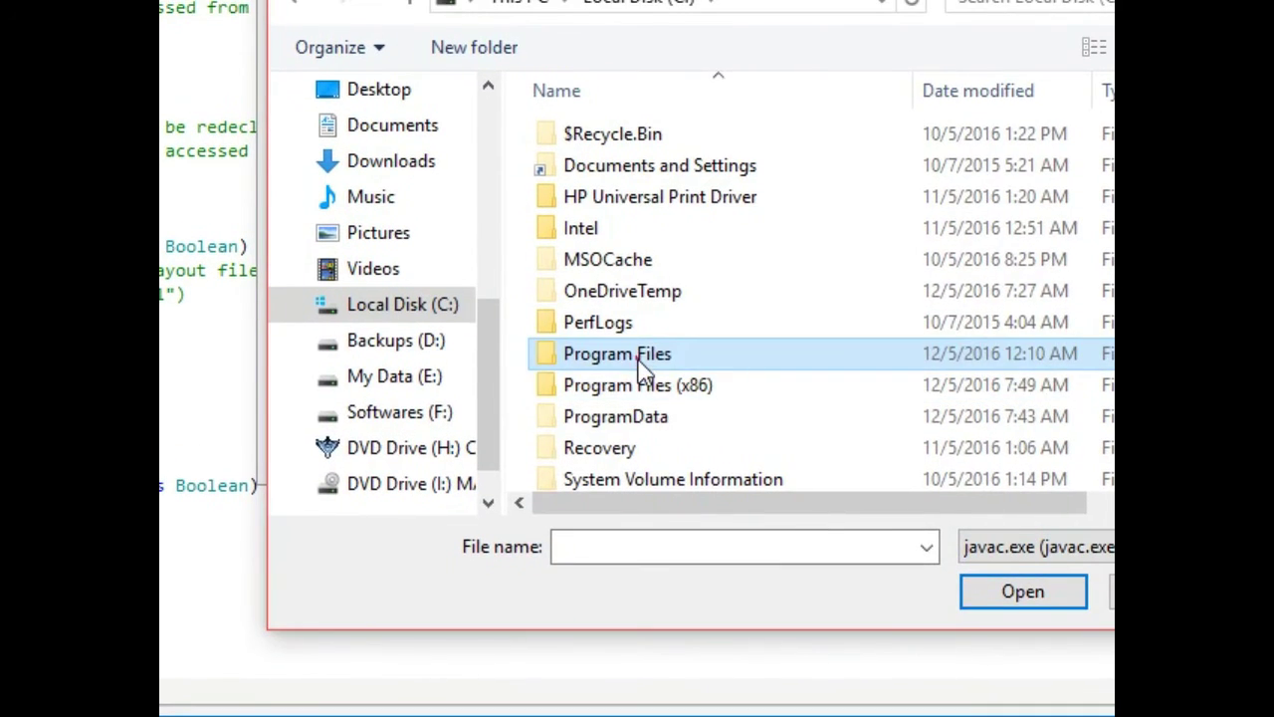
Set the compiler path to javac.exe in Program Files\Java\jdk1.8.0_45\bin.
{"action": "double_click", "coordinate": [649, 450]}
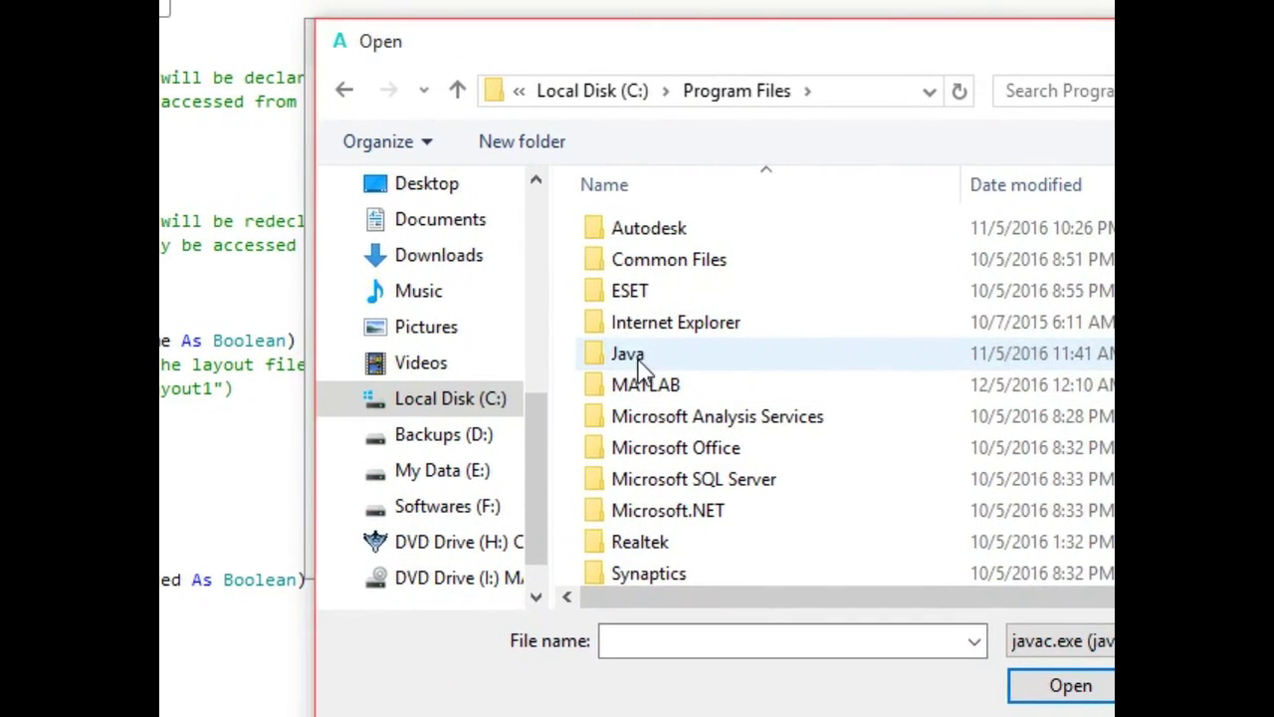
{"action": "double_click", "coordinate": [598, 282]}
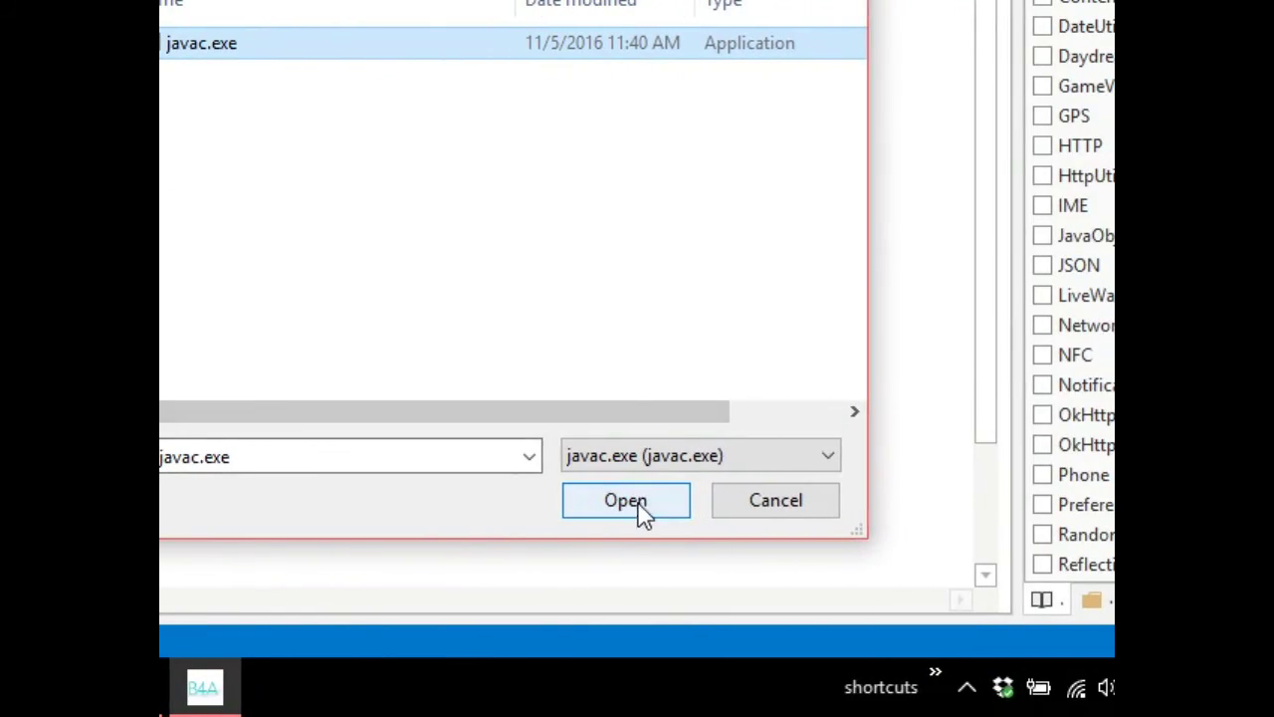
{"action": "left_click", "coordinate": [640, 503]}
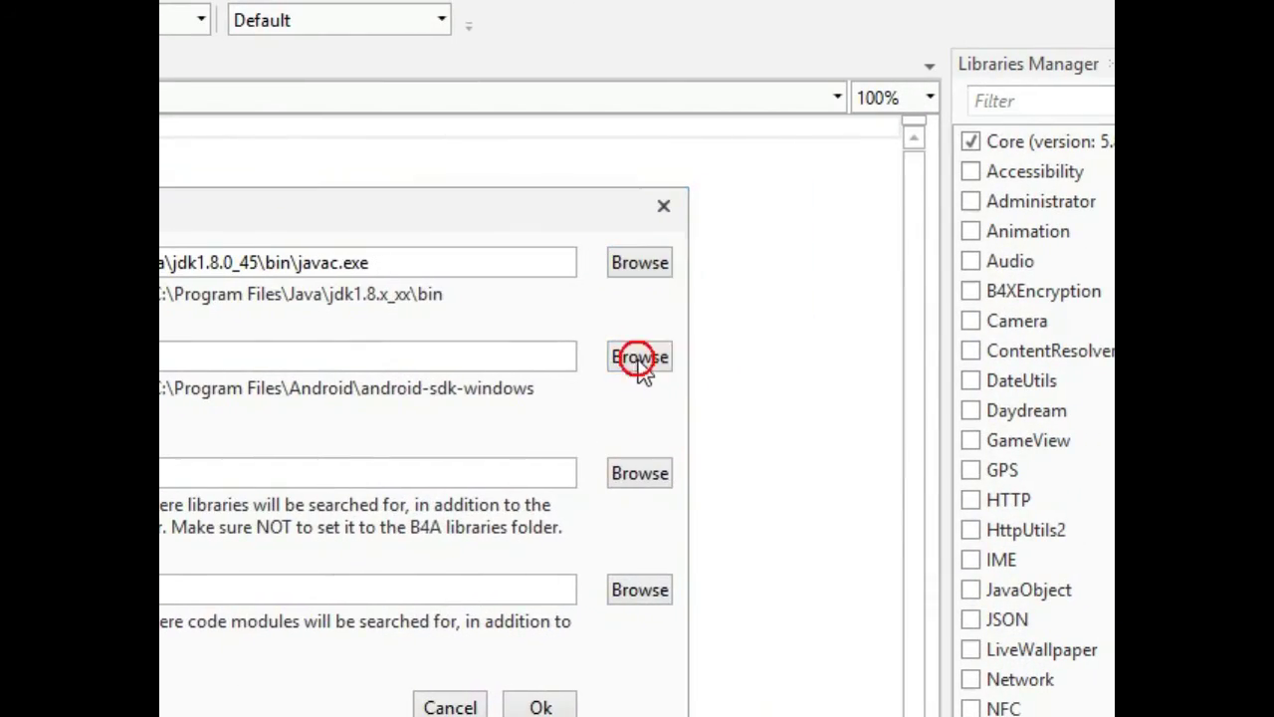
Set the android.jar path to C:\Program Files (x86)\Android\android-sdk\platforms\android-23\android.jar and confirm the paths configuration.
{"action": "left_click", "coordinate": [640, 358]}
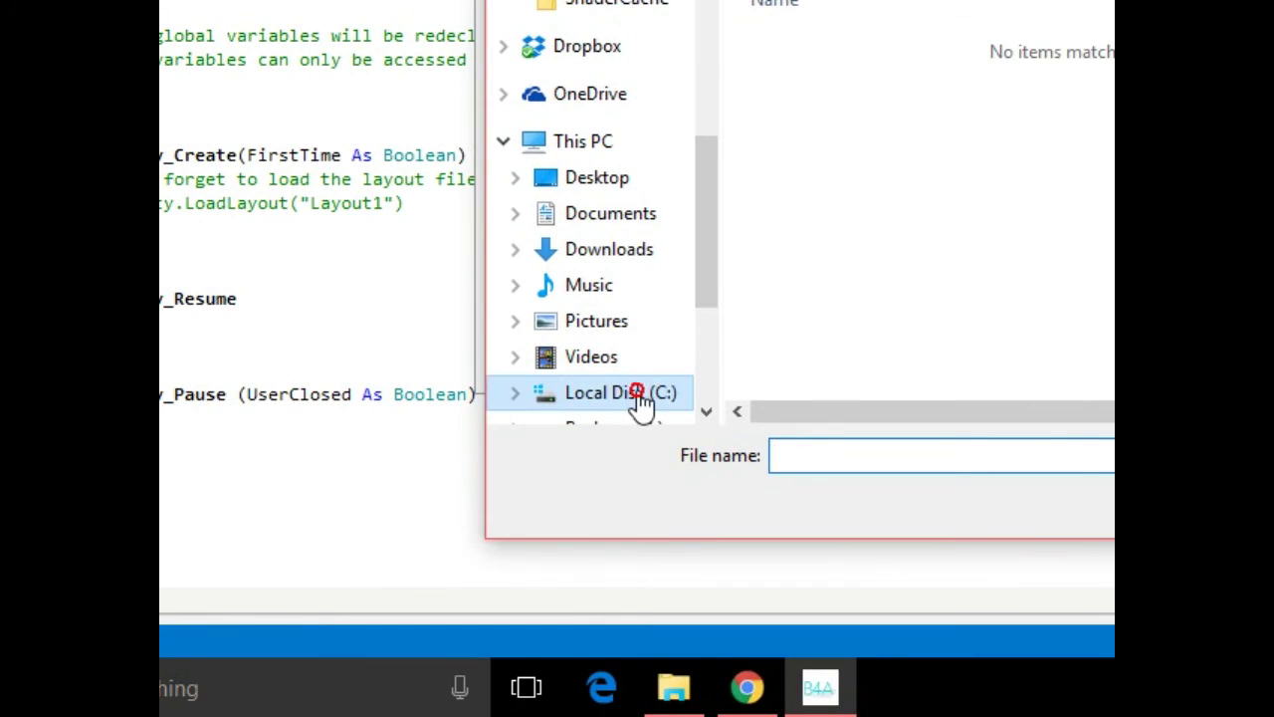
{"action": "left_click", "coordinate": [638, 393]}
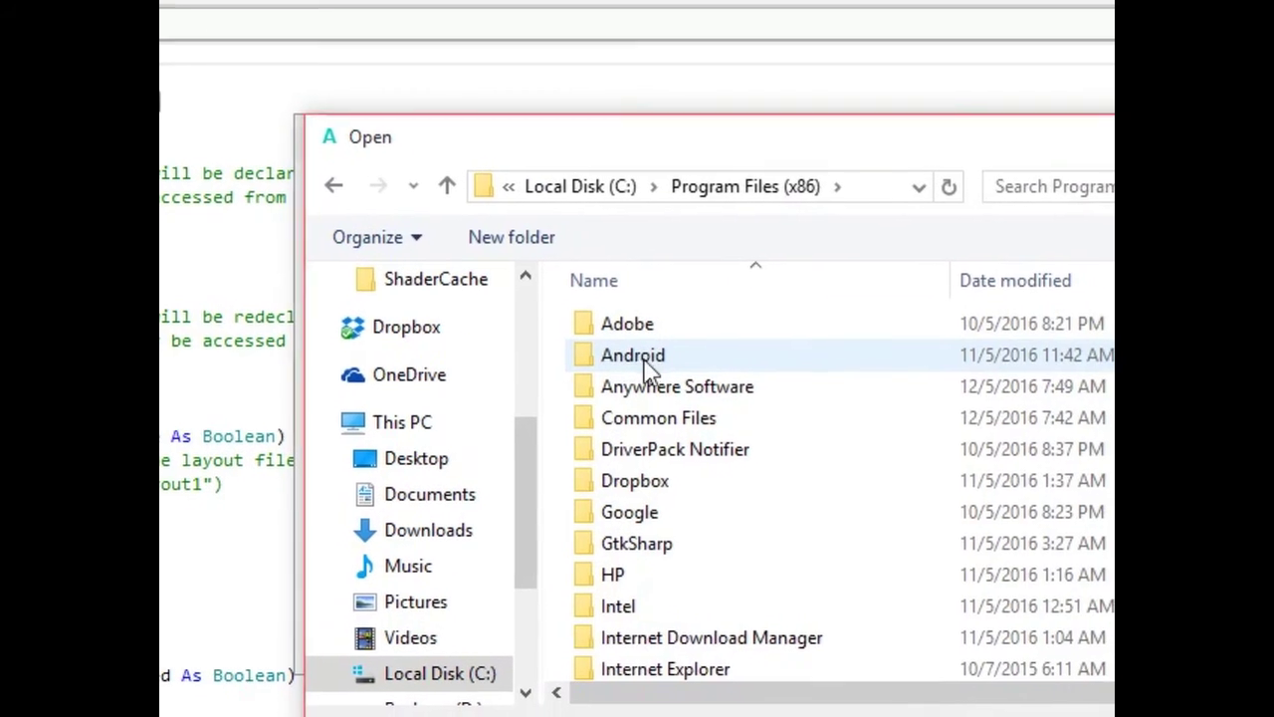
{"action": "double_click", "coordinate": [640, 369]}
{"action": "double_click", "coordinate": [642, 369]}
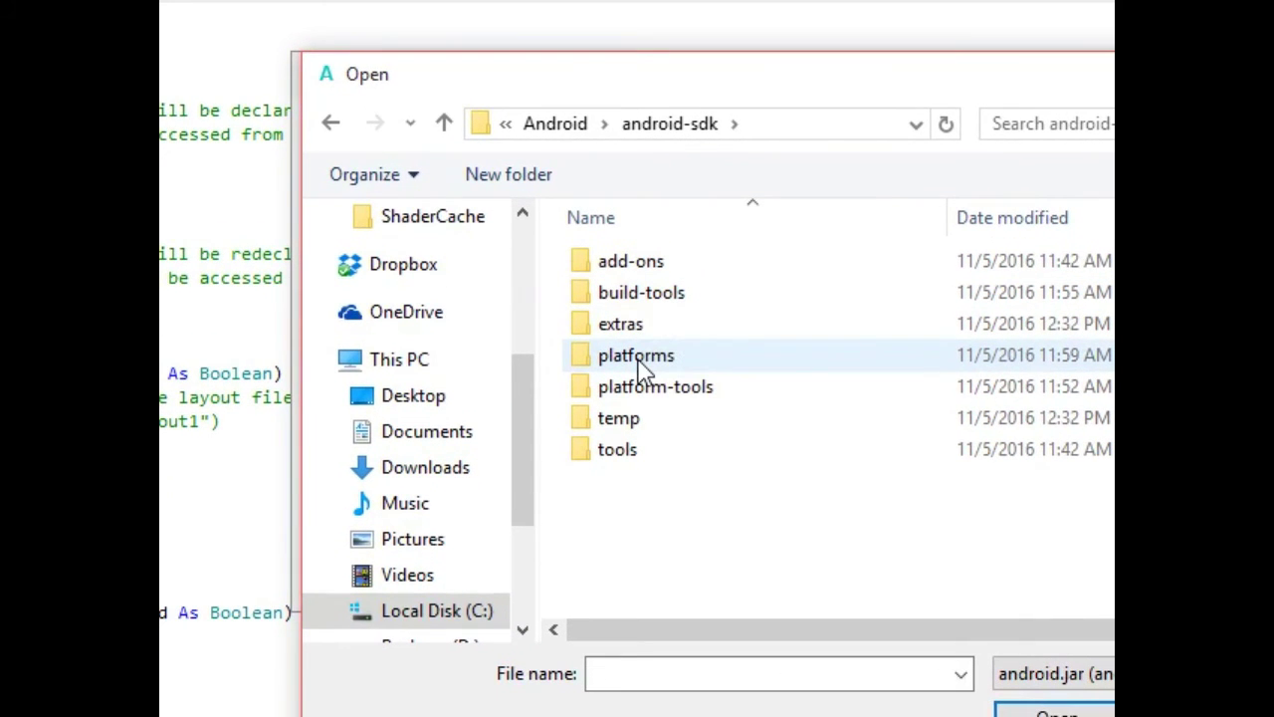
{"action": "double_click", "coordinate": [642, 364]}
{"action": "left_click", "coordinate": [639, 266]}
{"action": "double_click", "coordinate": [643, 360]}
{"action": "double_click", "coordinate": [637, 484]}
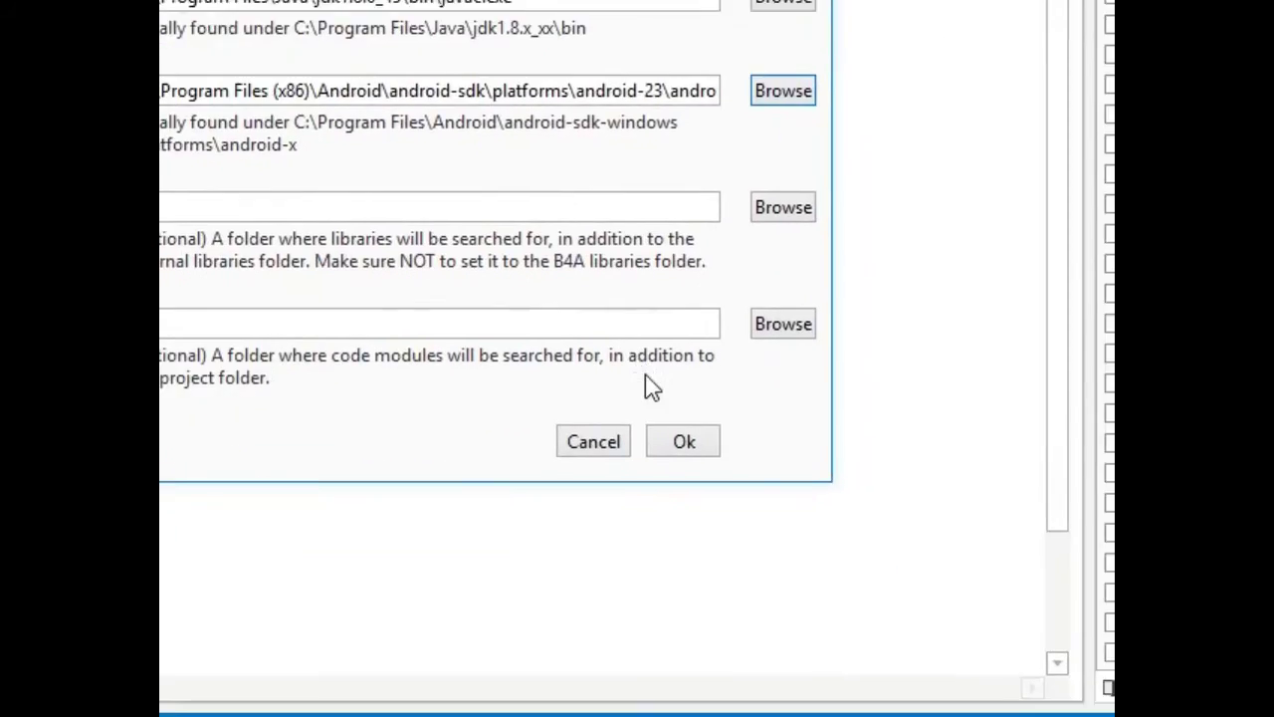
{"action": "left_click", "coordinate": [694, 460]}
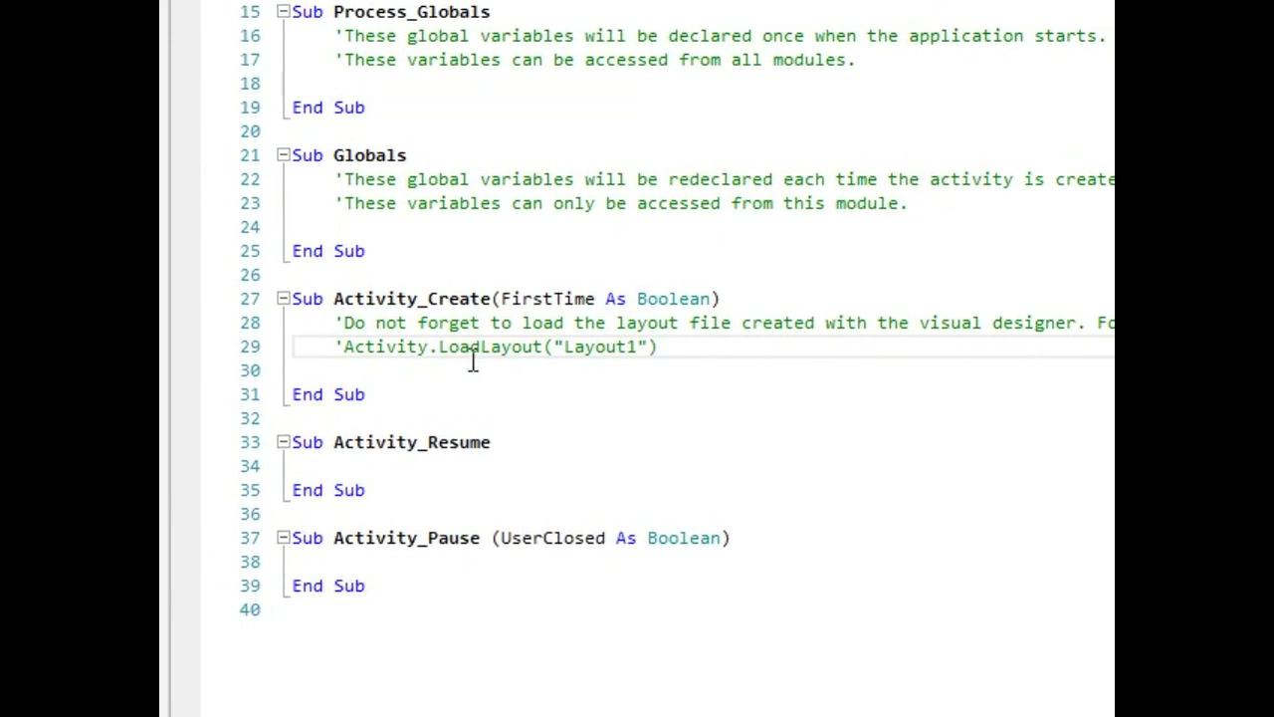
Switch the build configuration to Release and return to the code at line 20 of the Main module.
{"action": "left_click", "coordinate": [637, 97]}
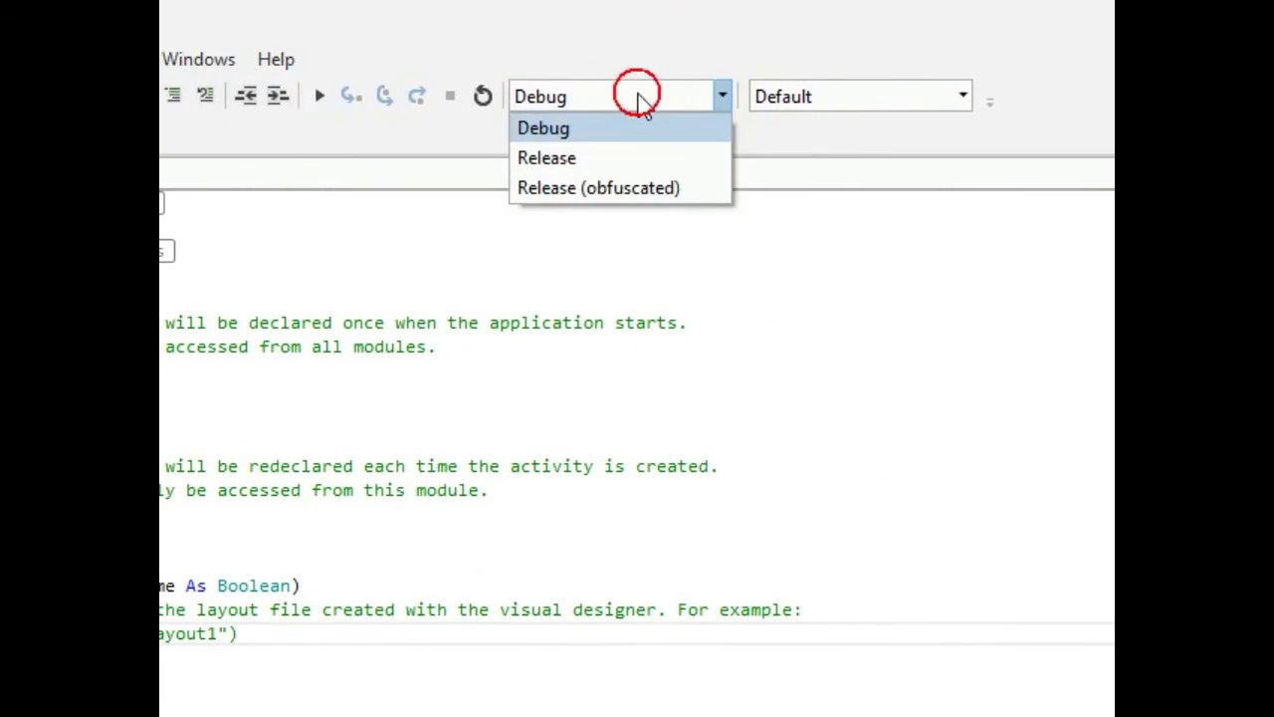
{"action": "left_click", "coordinate": [565, 159]}
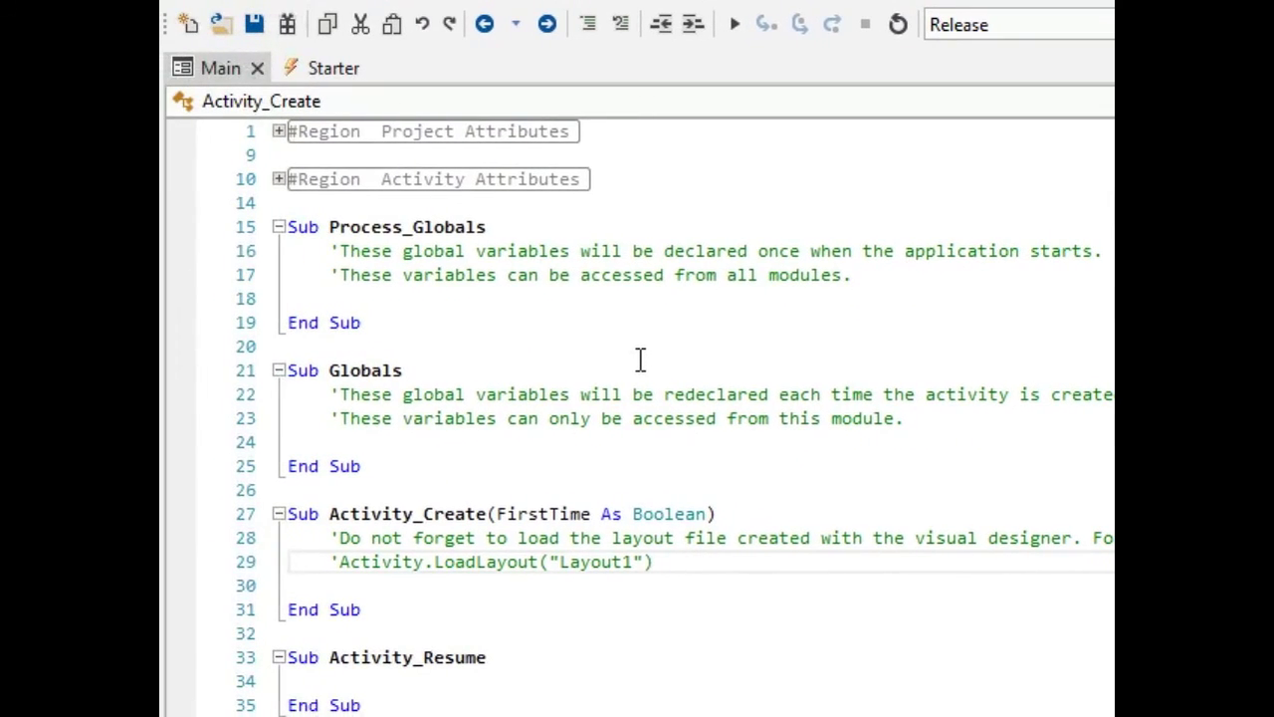
{"action": "left_click", "coordinate": [595, 346]}
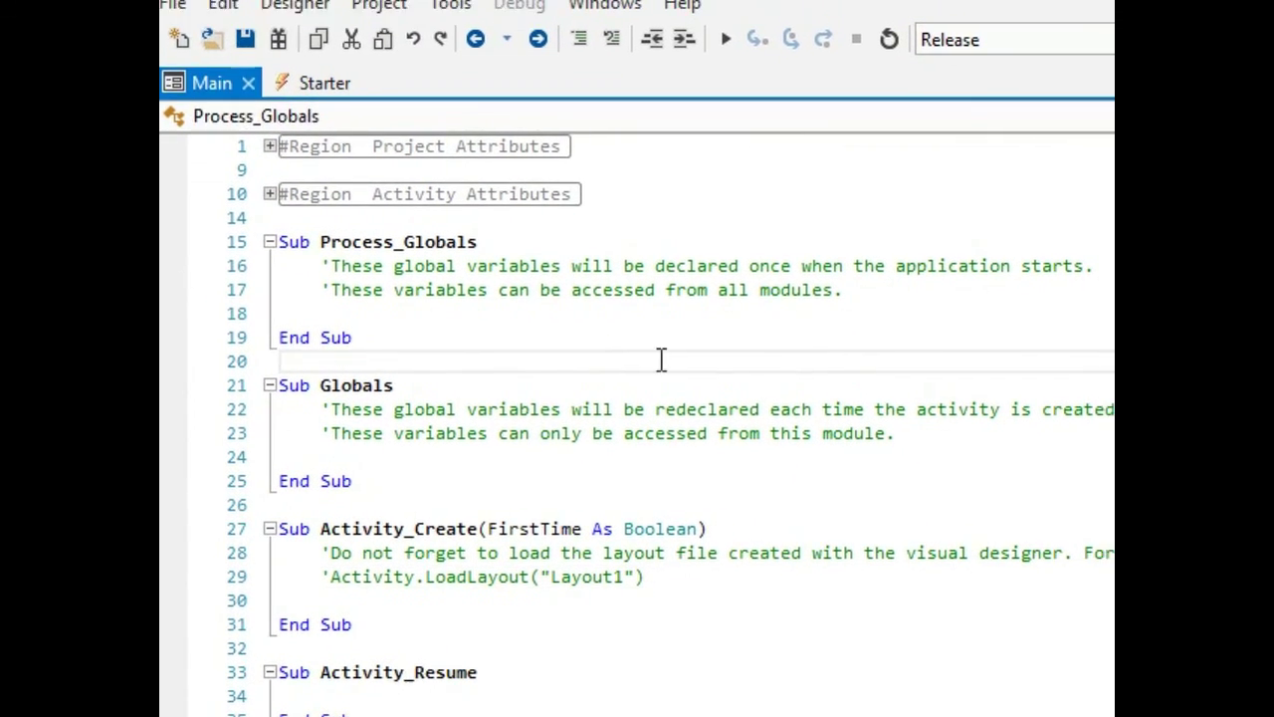